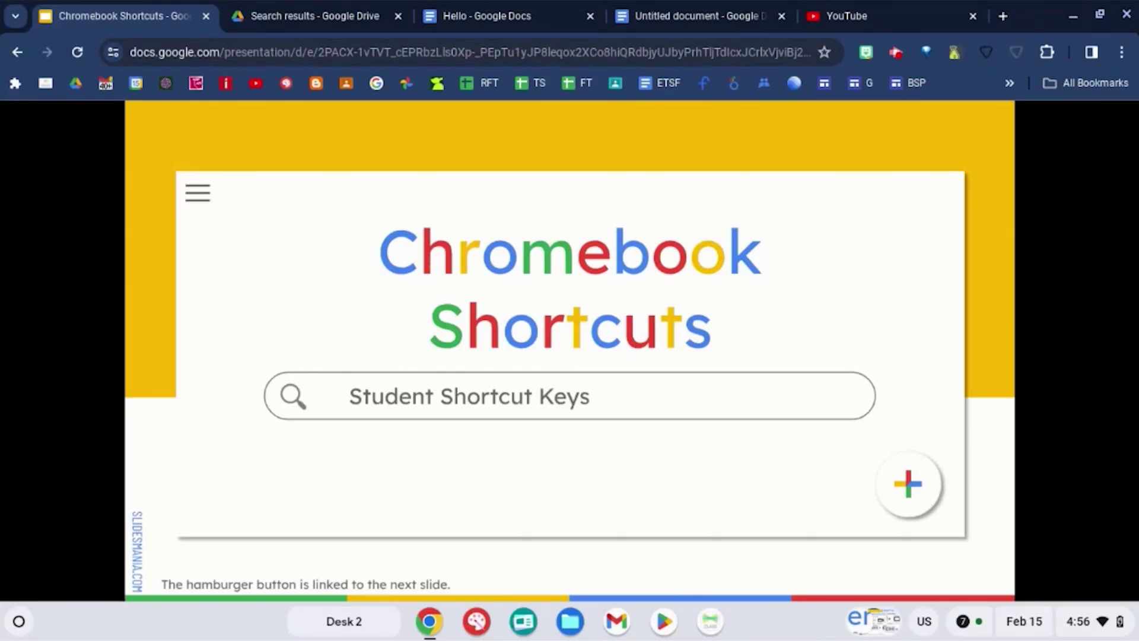
Advance the deck from the title slide to the 'Dock your Windows' (Alt + [ or ]) slide.
{"action": "key", "text": "Right"}
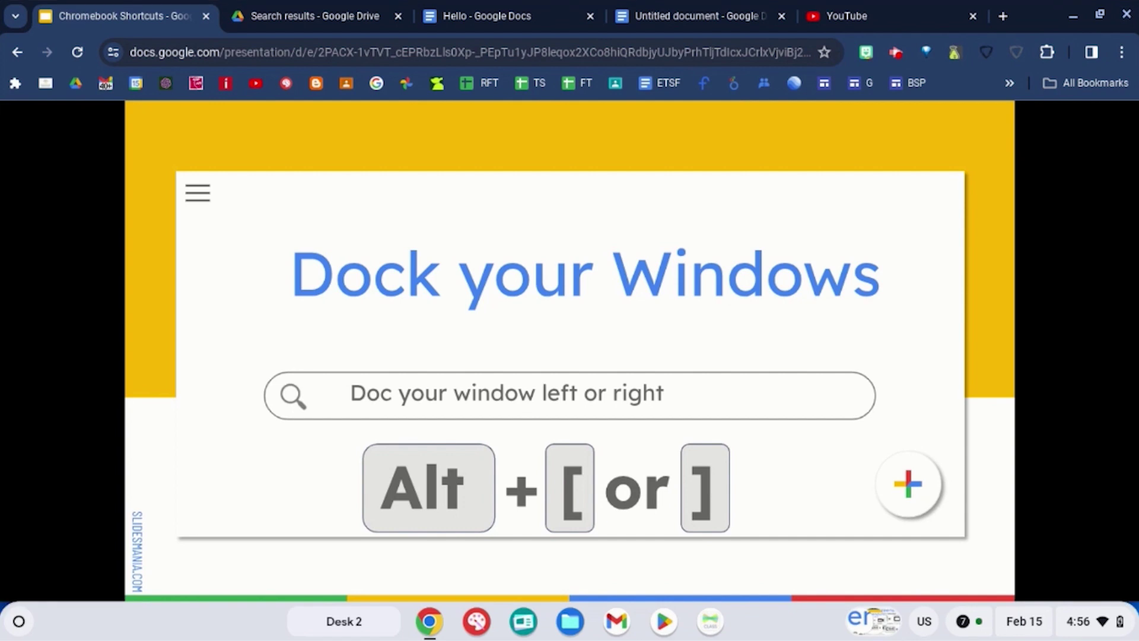
Dock the presentation window to the left half with Alt+[, then to the right half with Alt+].
{"action": "key", "text": "alt+bracketleft"}
{"action": "key", "text": "alt+bracketright"}
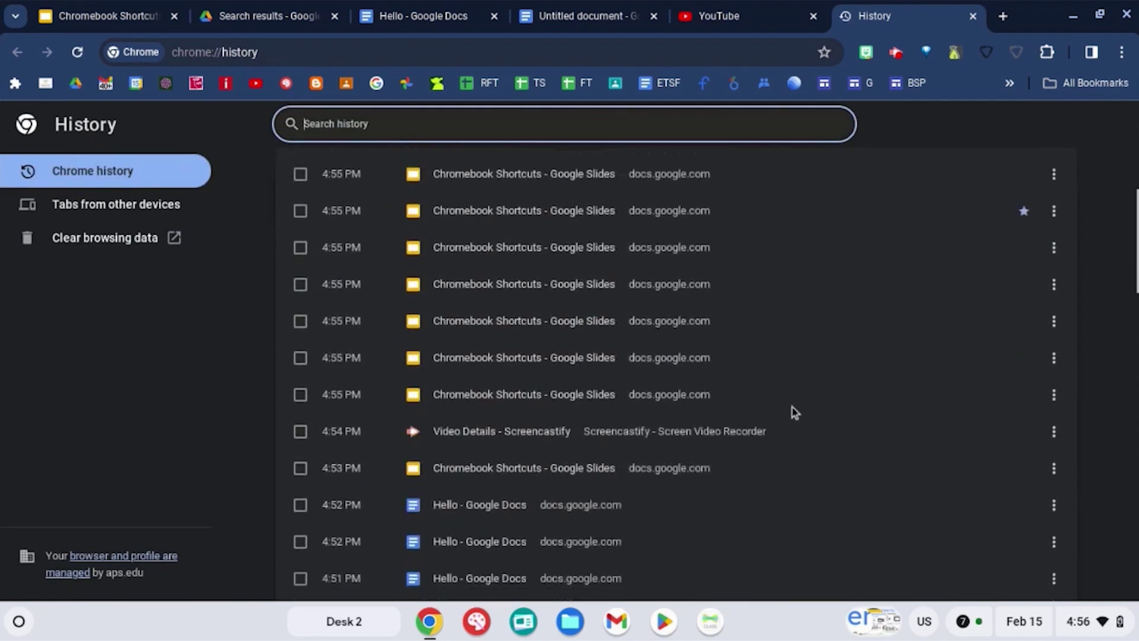
{"action": "scroll", "coordinate": [792, 408], "scroll_direction": "down", "scroll_amount": 10}
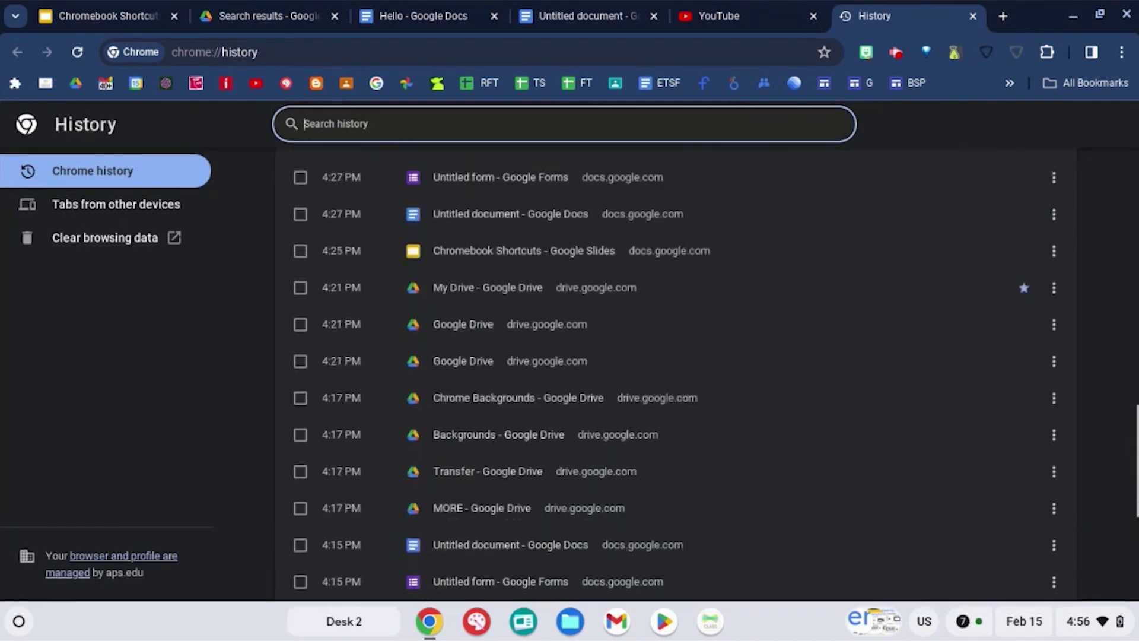
Scroll and close the History page, show Downloads with Ctrl+J, then advance to the Bookmarks slide.
{"action": "key", "text": "ctrl+w"}
{"action": "key", "text": "Right"}
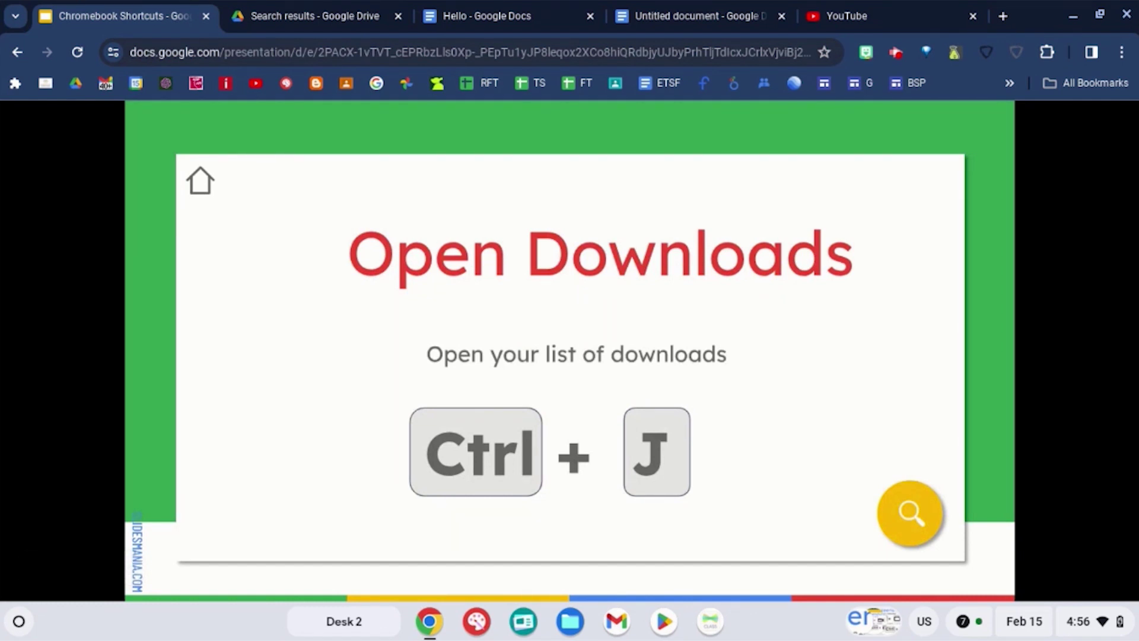
{"action": "key", "text": "ctrl+j"}
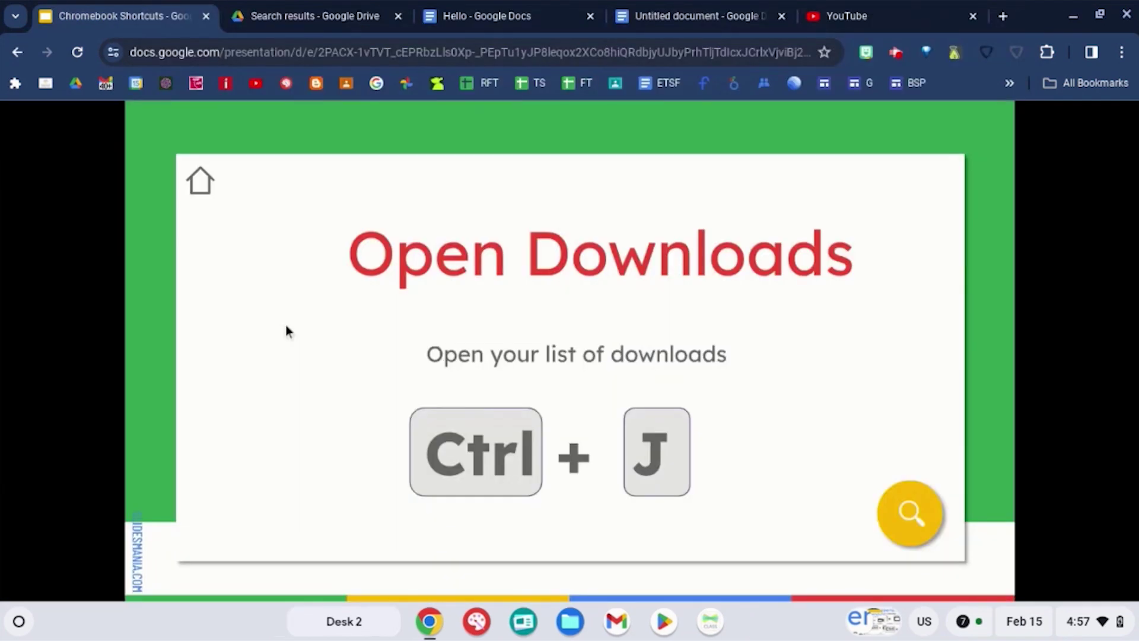
{"action": "key", "text": "Right"}
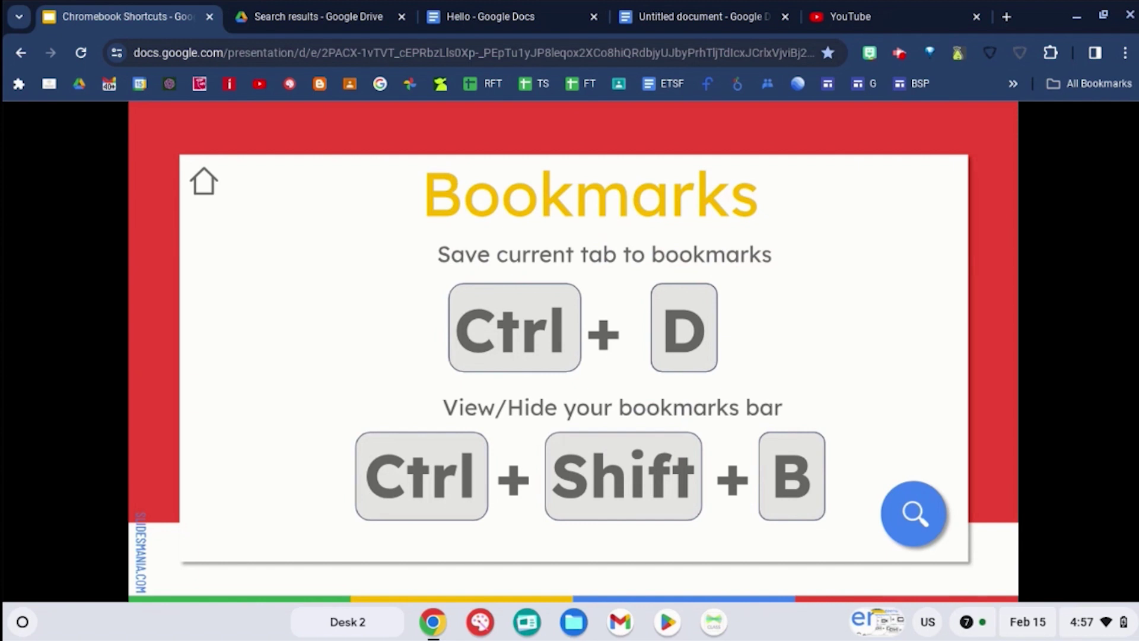
Bookmark the slides tab with Ctrl+D, toggle the bookmarks bar off and on, and advance to Chromebook Desks.
{"action": "key", "text": "ctrl+d"}
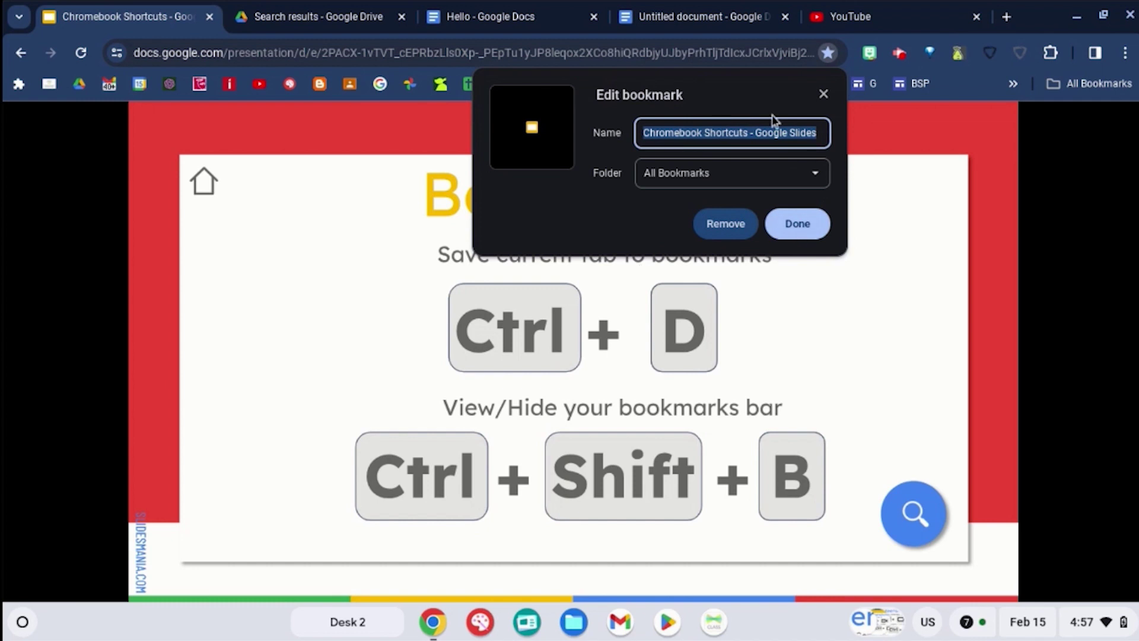
{"action": "key", "text": "Return"}
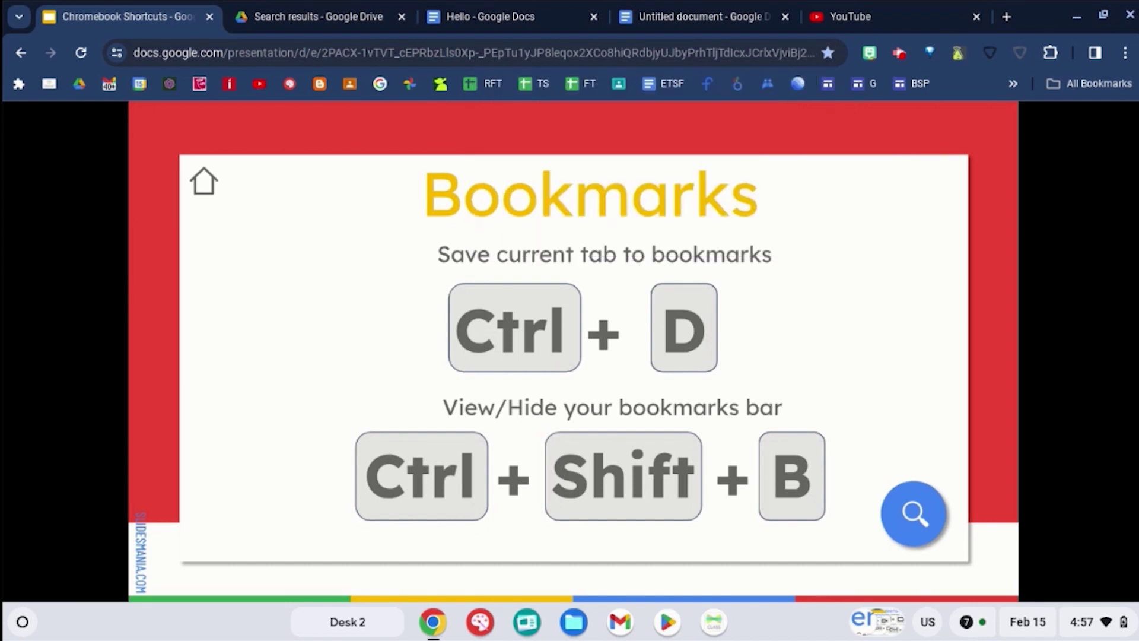
{"action": "key", "text": "ctrl+shift+b"}
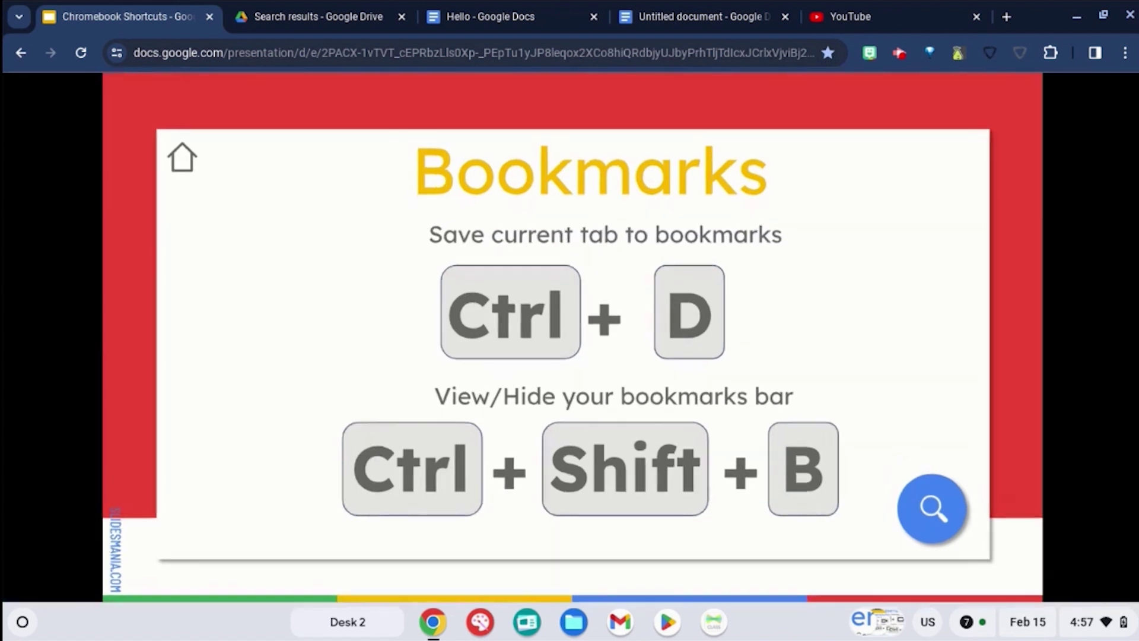
{"action": "key", "text": "ctrl+shift+b"}
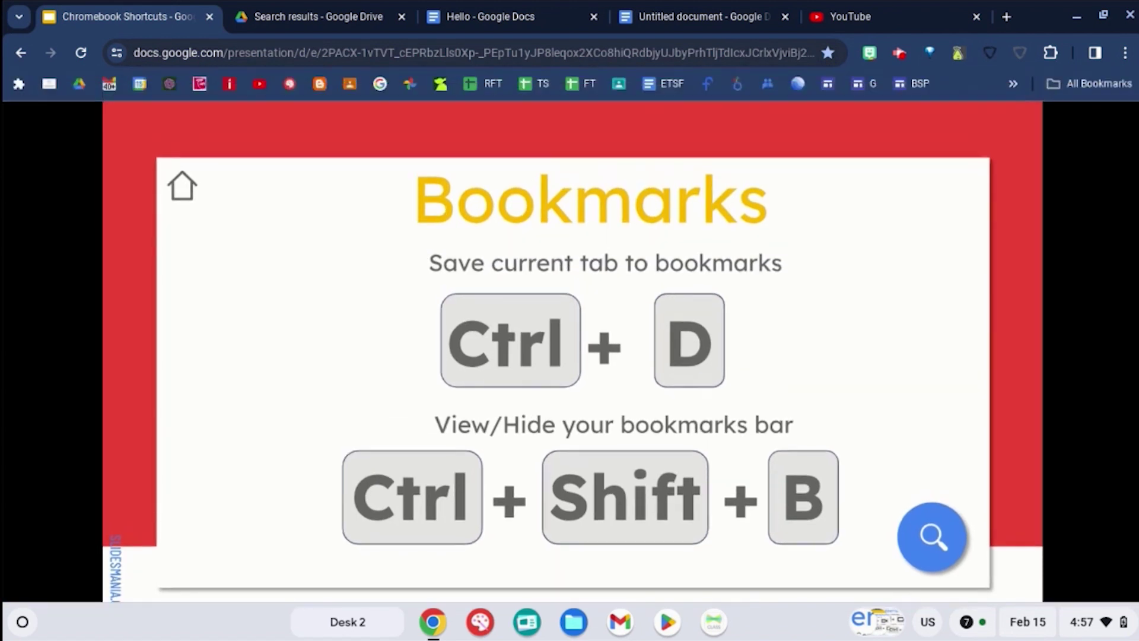
{"action": "key", "text": "Right"}
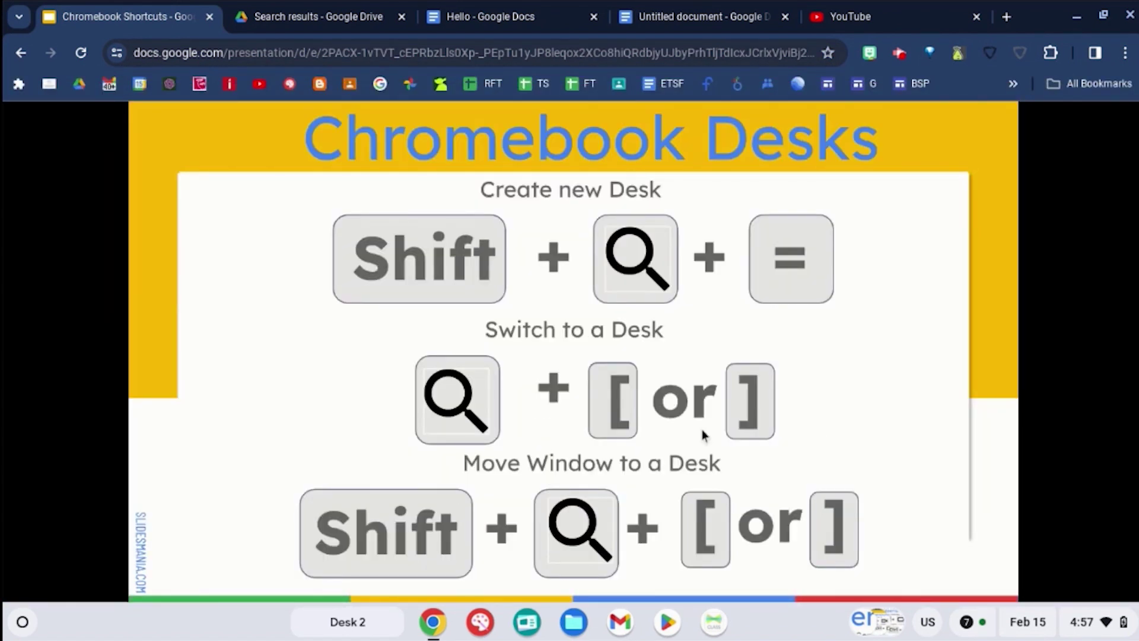
Create a new empty desk with Shift+Search+=, then return to Desk 2 from Overview.
{"action": "mouse_move", "coordinate": [356, 621]}
{"action": "key", "text": "shift+super+equal"}
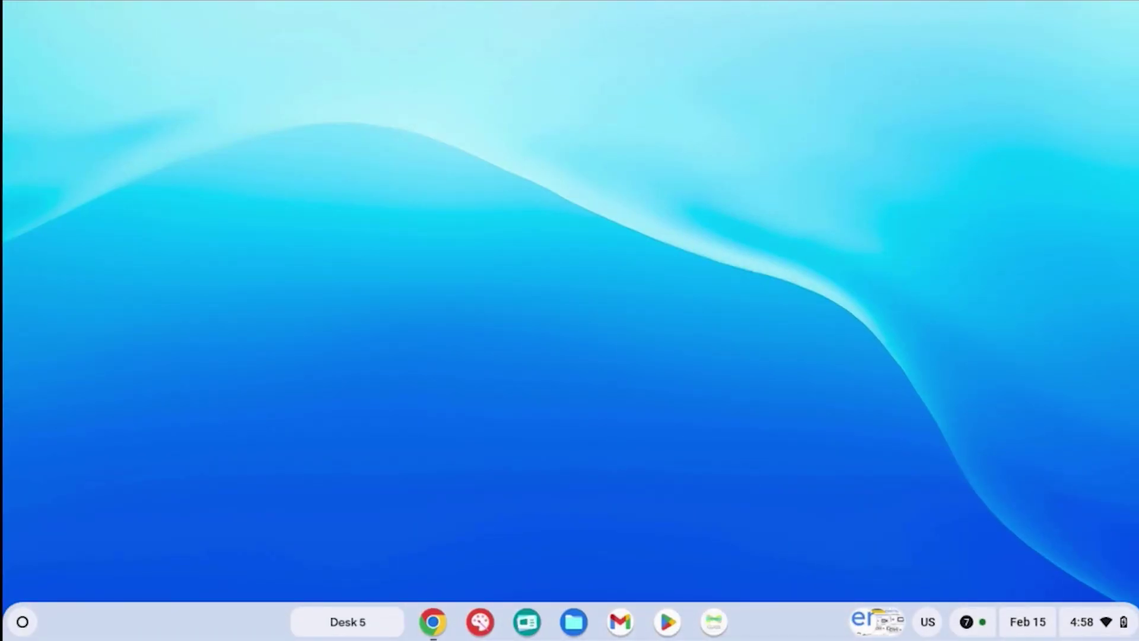
{"action": "key", "text": "F5"}
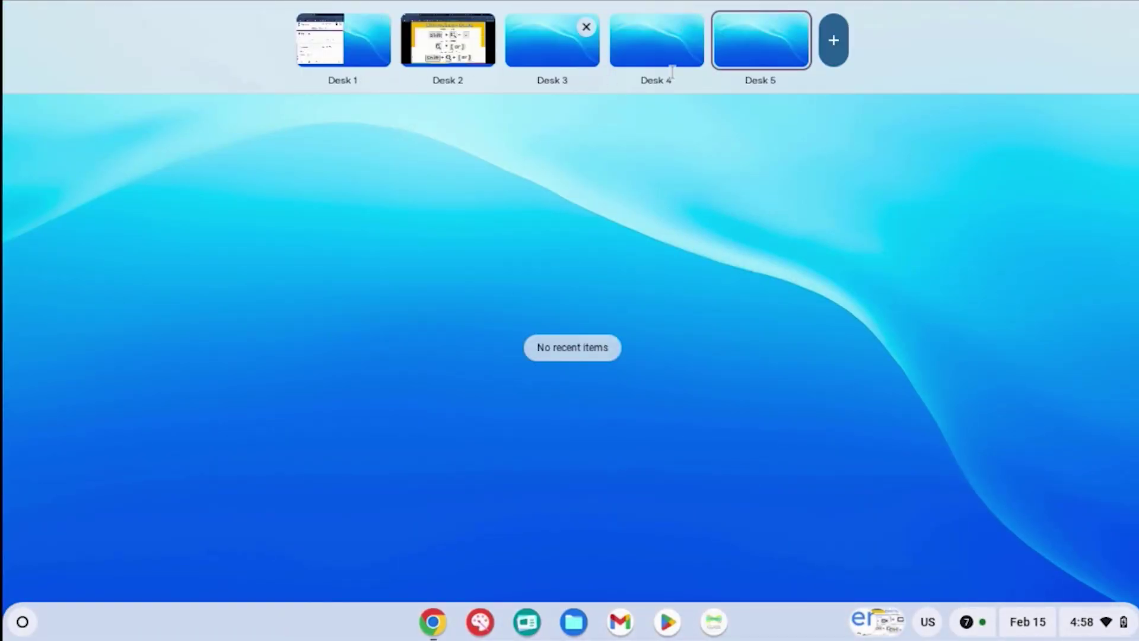
{"action": "left_click", "coordinate": [448, 37]}
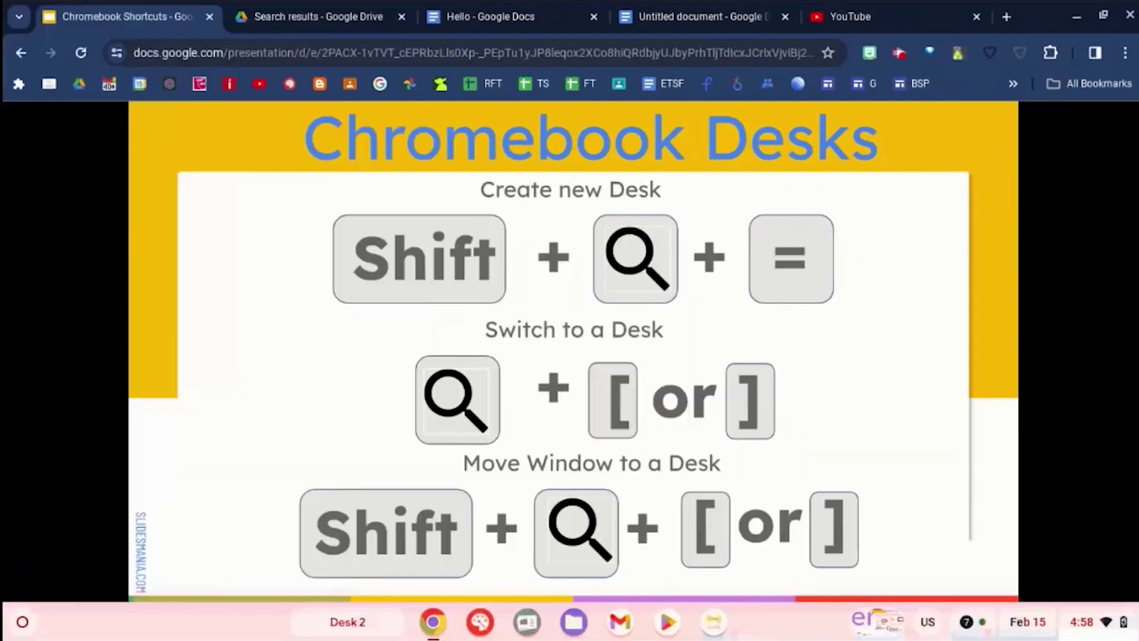
Switch desks with Search+[, move the slides window to the next desk, and switch to Desk 3.
{"action": "key", "text": "super+bracketleft"}
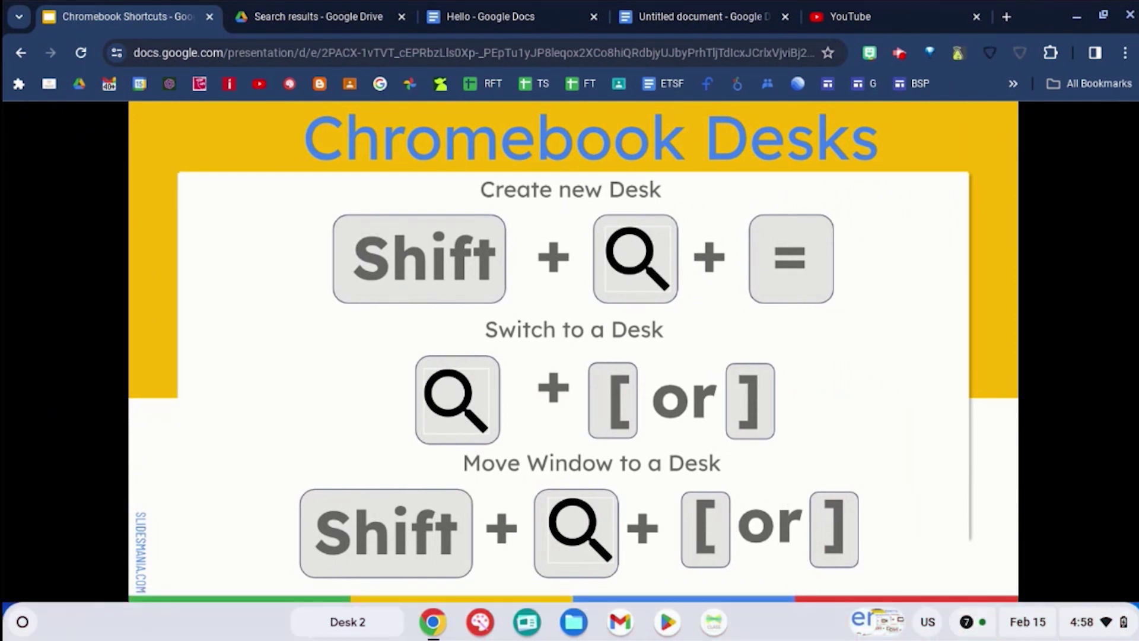
{"action": "key", "text": "shift+super+bracketright"}
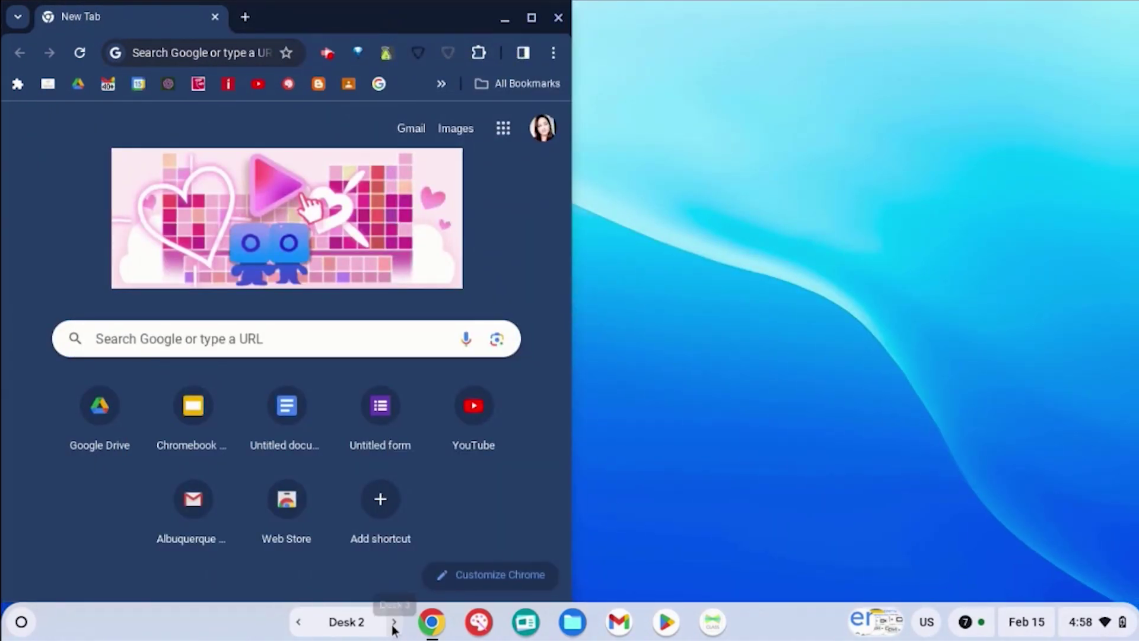
{"action": "left_click", "coordinate": [394, 623]}
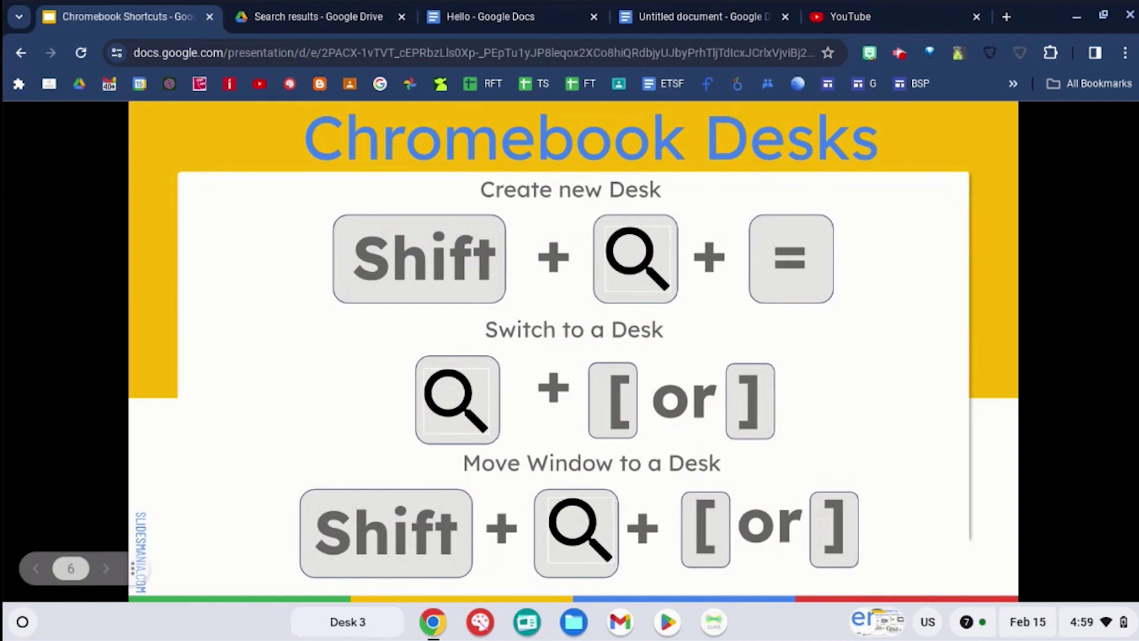
Advance to Tab Shortcuts, open a new tab with Ctrl+T, switch between tabs, then close it with Ctrl+W.
{"action": "key", "text": "Right"}
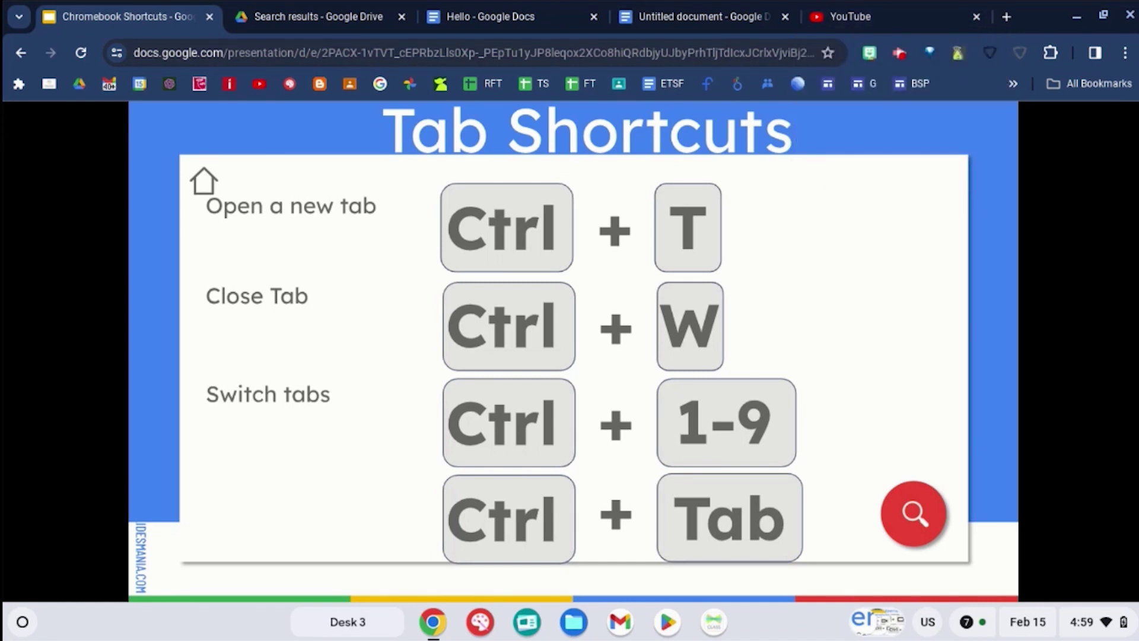
{"action": "key", "text": "ctrl+t"}
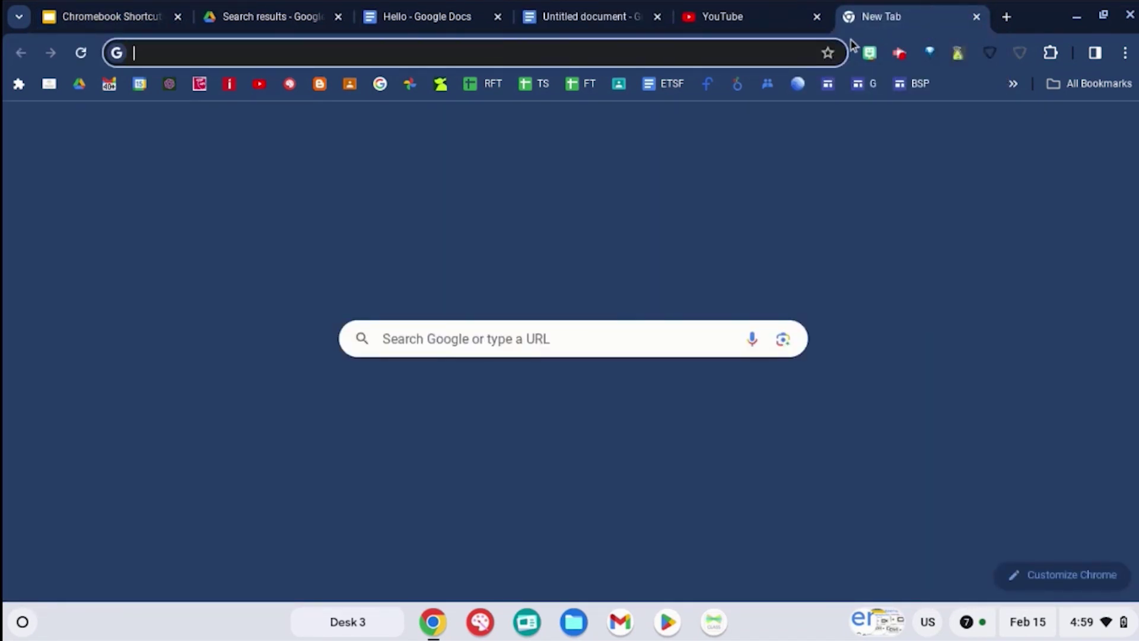
{"action": "left_click", "coordinate": [105, 16]}
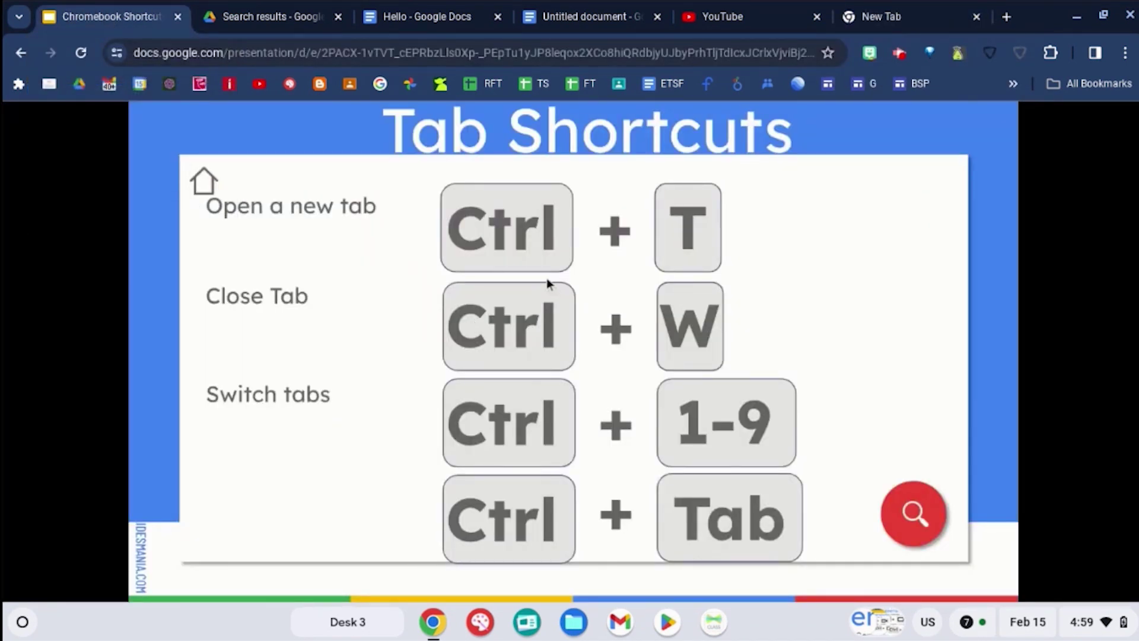
{"action": "left_click", "coordinate": [882, 15]}
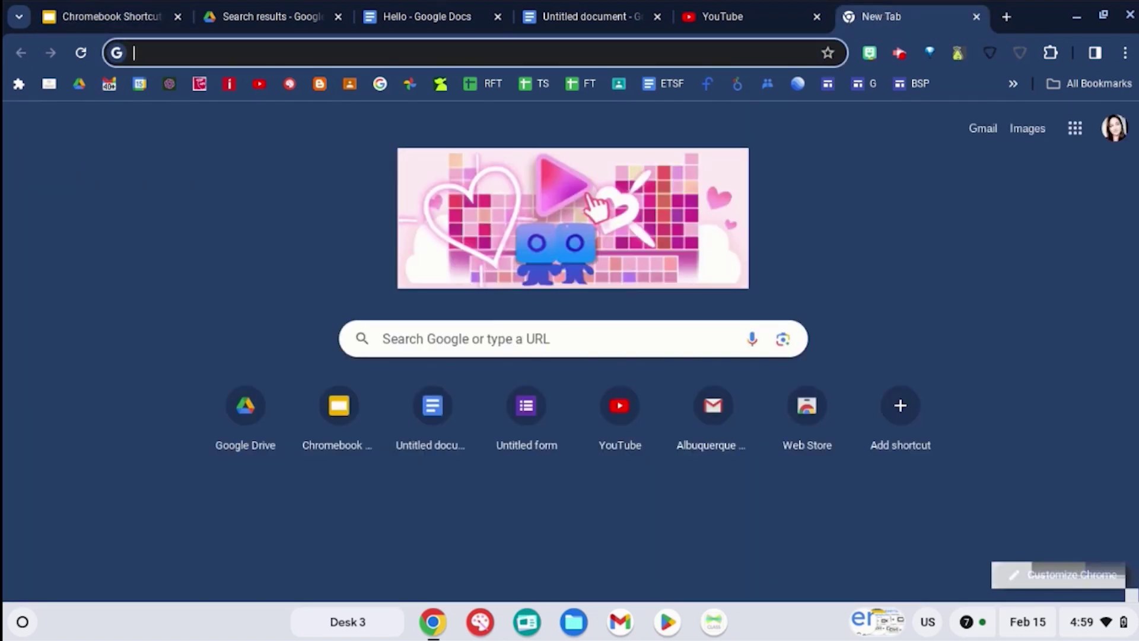
{"action": "key", "text": "ctrl+w"}
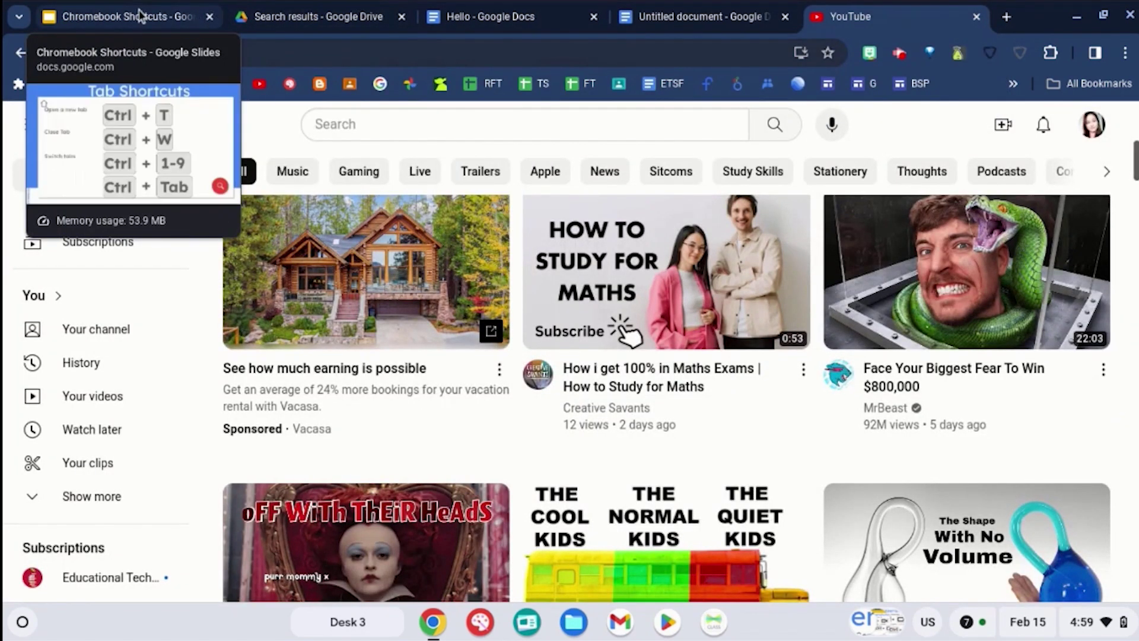
{"action": "left_click", "coordinate": [140, 15]}
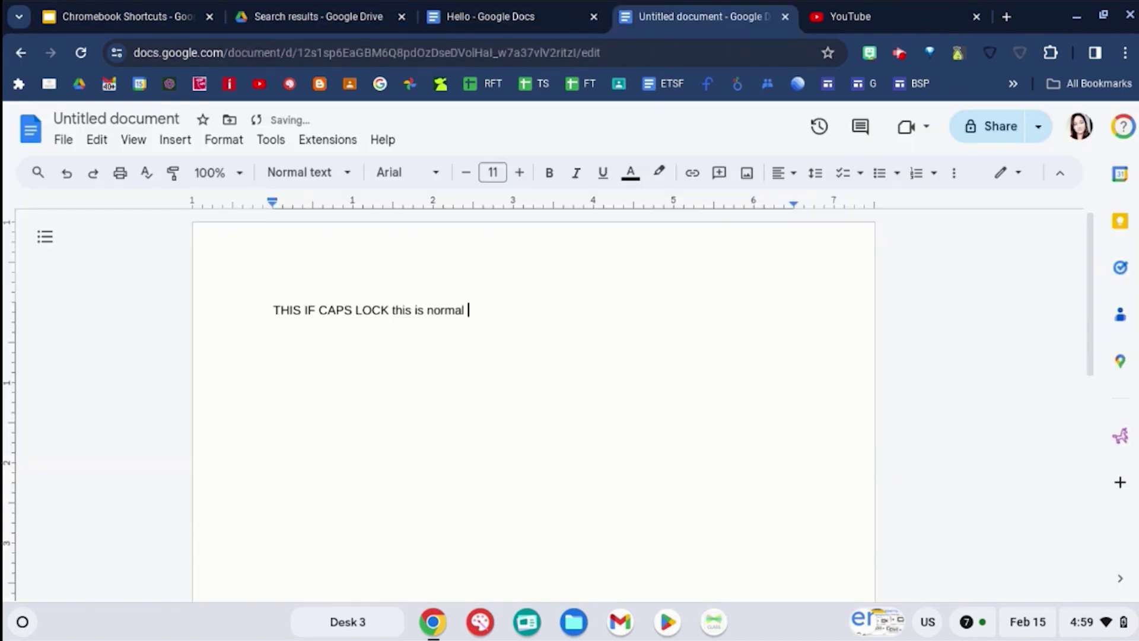
Press Ctrl+Tab twice to cycle through the Untitled document tab to the YouTube tab.
{"action": "key", "text": "ctrl+Tab"}
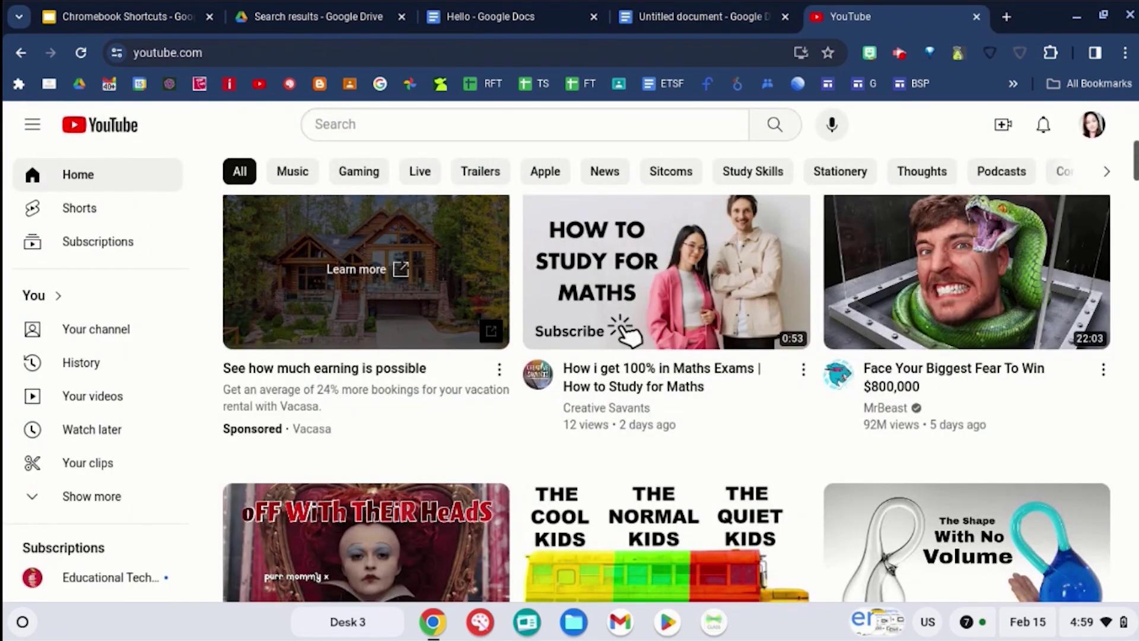
{"action": "key", "text": "ctrl+Tab"}
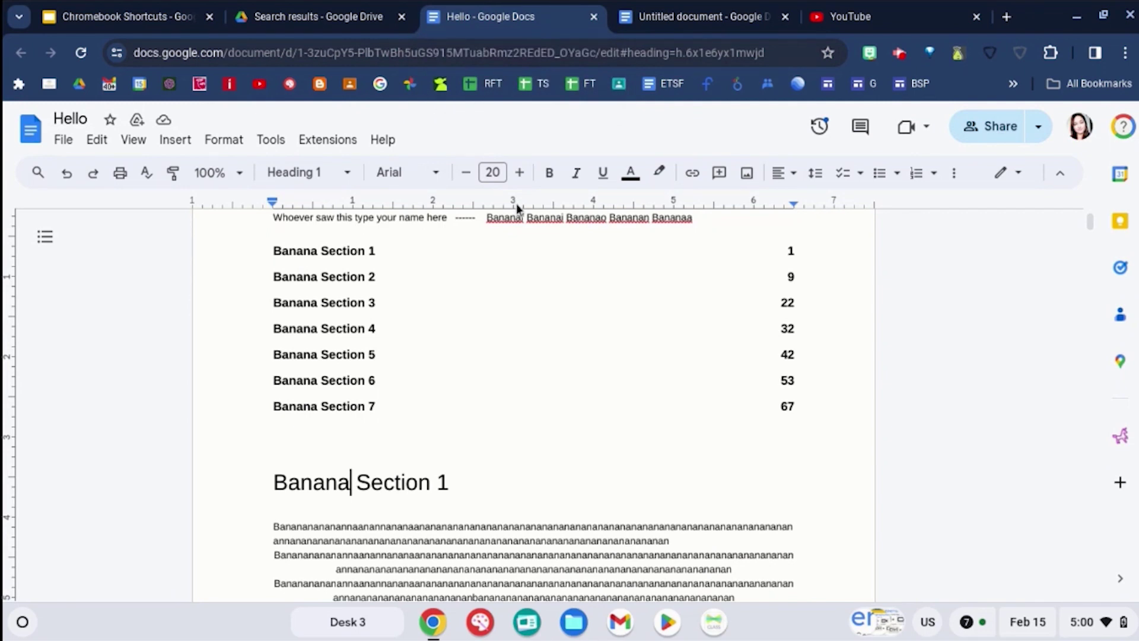
Return to the slides tab with Ctrl+1, advance to the Zoom tabs slide, then switch to the Hello document.
{"action": "key", "text": "ctrl+1"}
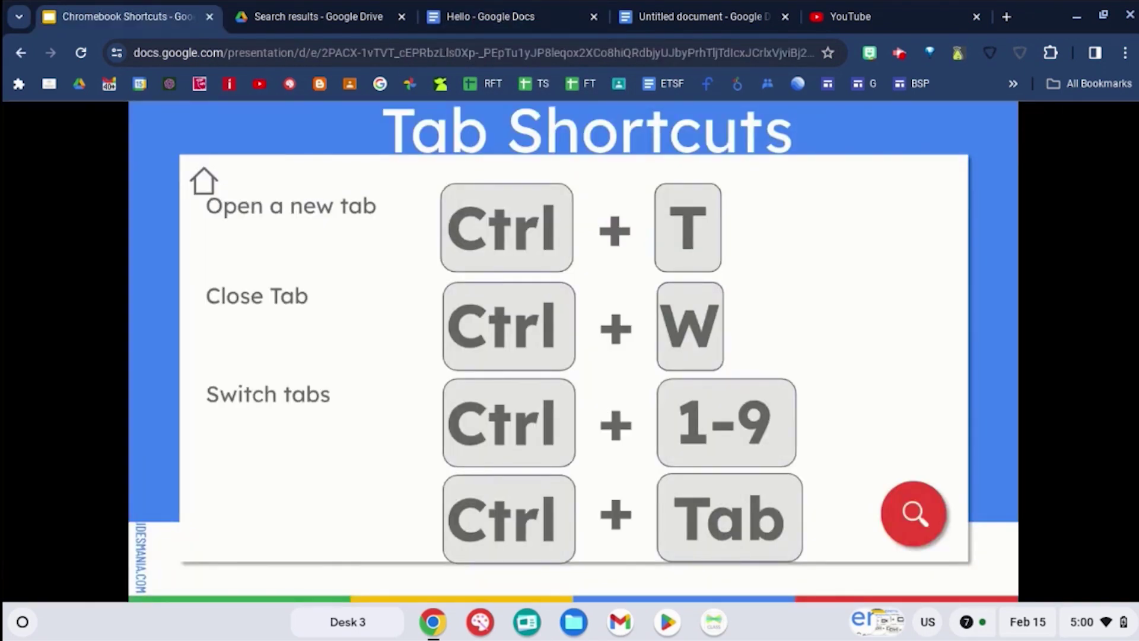
{"action": "left_click", "coordinate": [690, 360]}
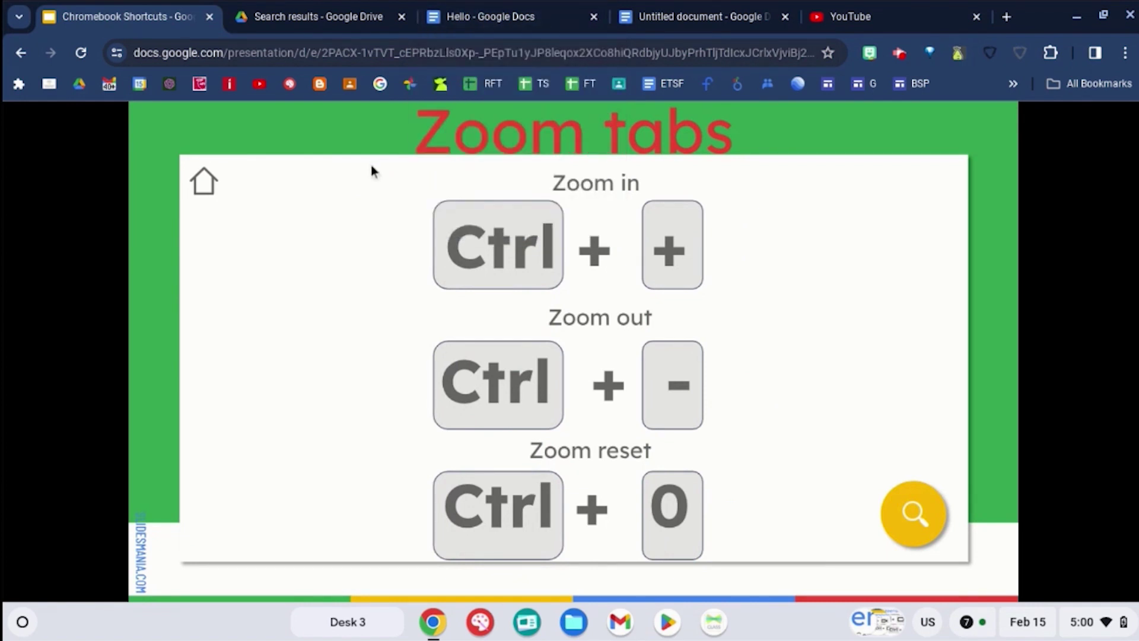
{"action": "left_click", "coordinate": [492, 18]}
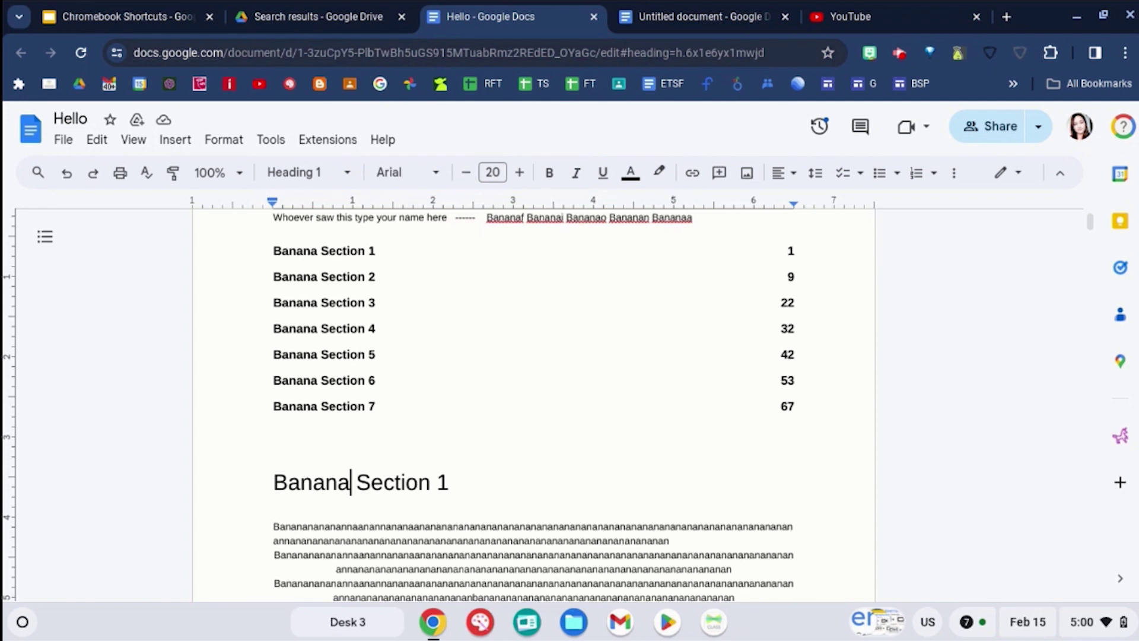
Zoom the Hello document in twice and out twice, reset it to 100% with Ctrl+0, then return to the deck.
{"action": "key", "text": "ctrl+plus"}
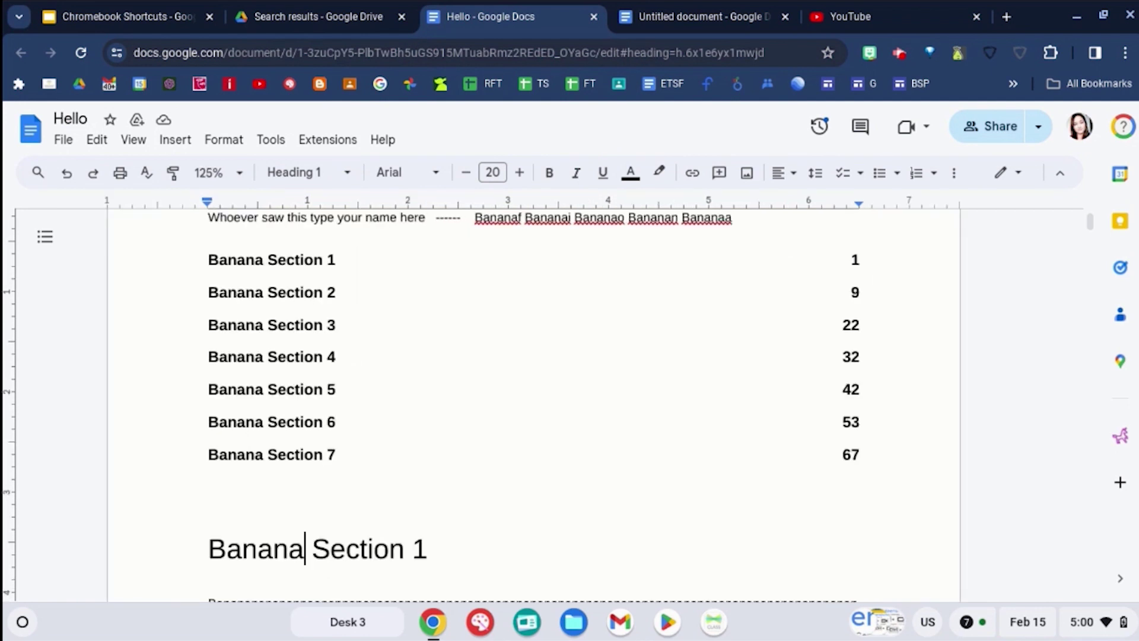
{"action": "key", "text": "ctrl+plus"}
{"action": "key", "text": "ctrl+plus"}
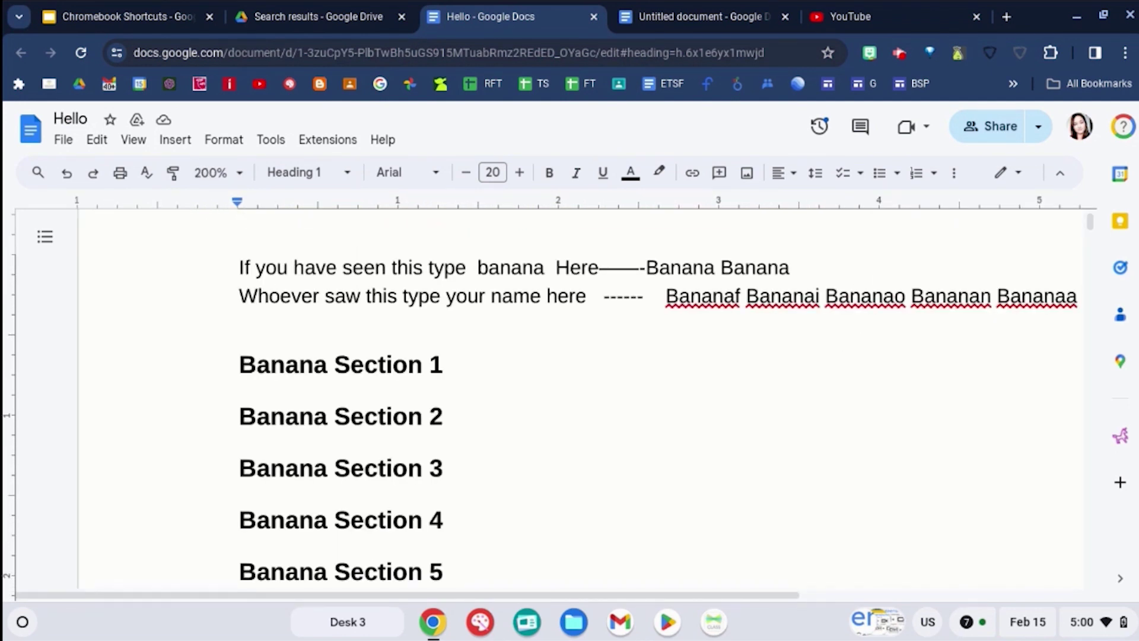
{"action": "key", "text": "ctrl+minus"}
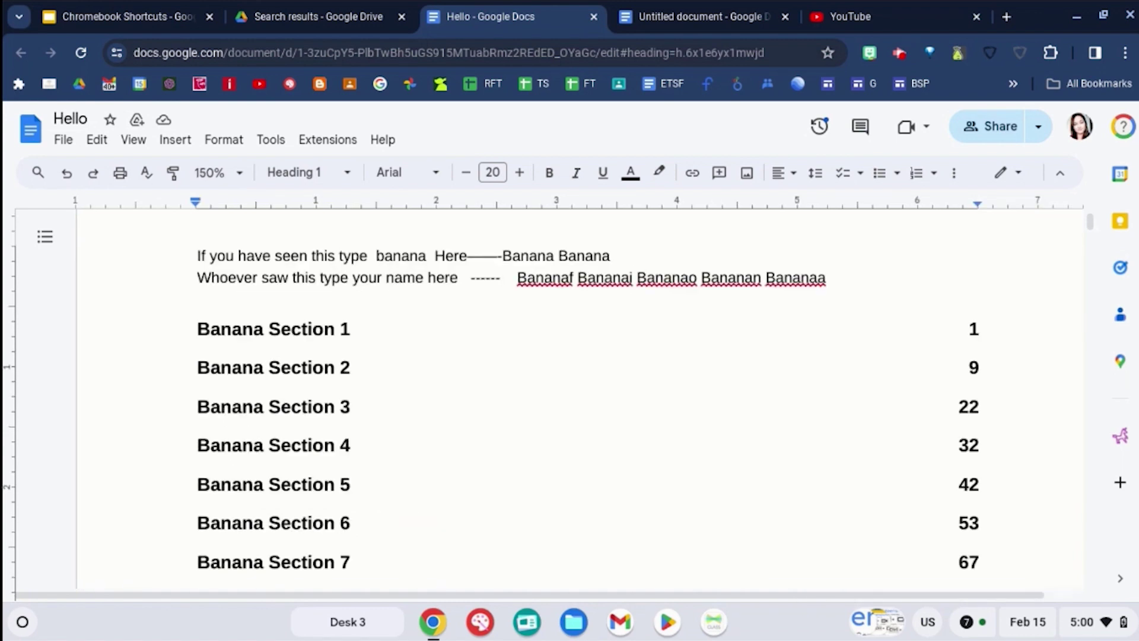
{"action": "key", "text": "ctrl+minus"}
{"action": "key", "text": "ctrl+minus"}
{"action": "key", "text": "ctrl+minus"}
{"action": "key", "text": "ctrl+minus"}
{"action": "key", "text": "ctrl+minus"}
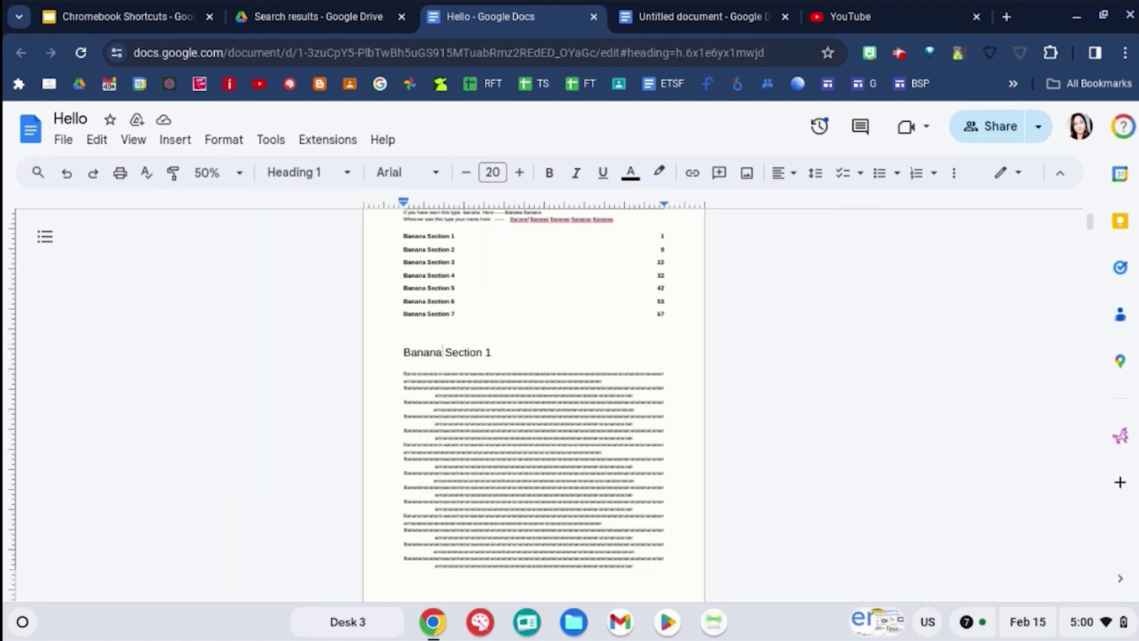
{"action": "key", "text": "ctrl+0"}
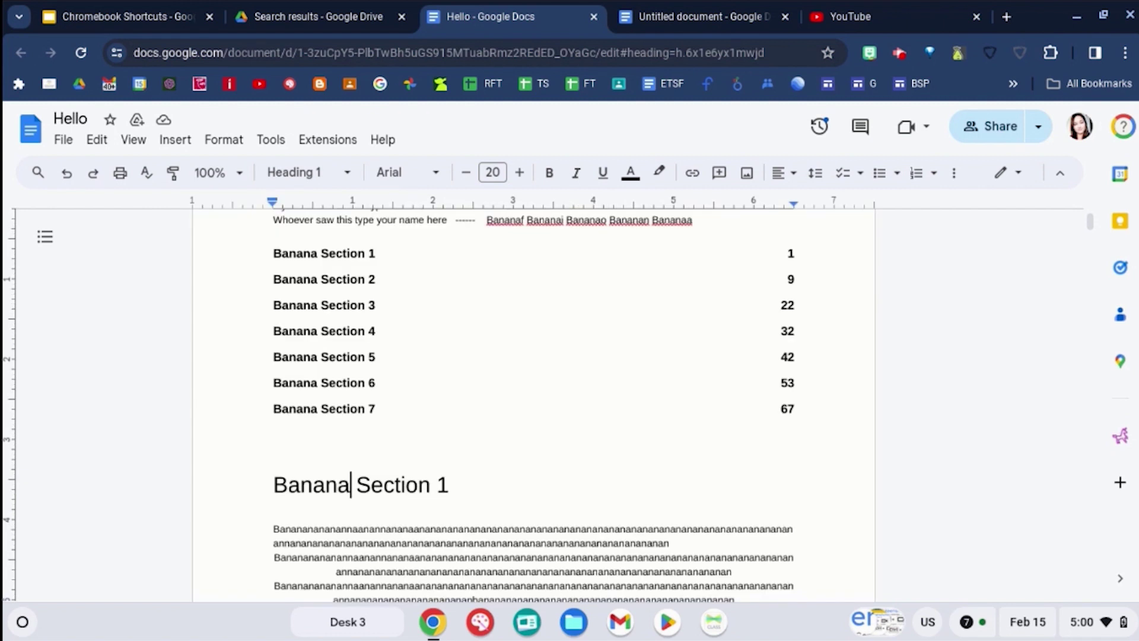
{"action": "left_click", "coordinate": [158, 29]}
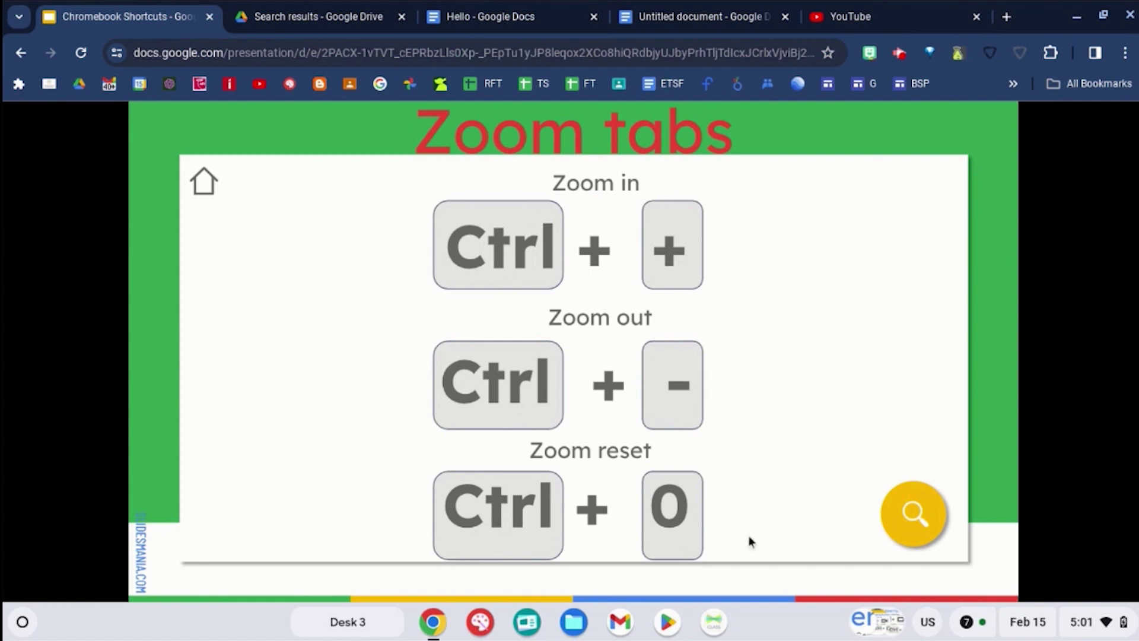
Advance to Page Browsing, page down the Hello document three times, then jump back to its top.
{"action": "key", "text": "Right"}
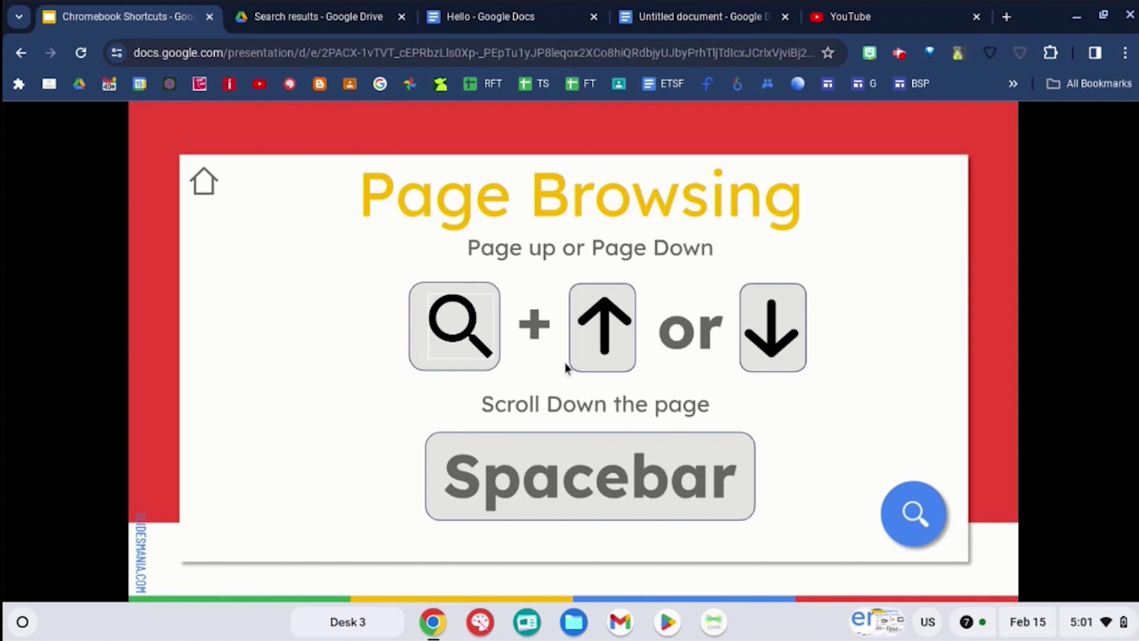
{"action": "left_click", "coordinate": [541, 8]}
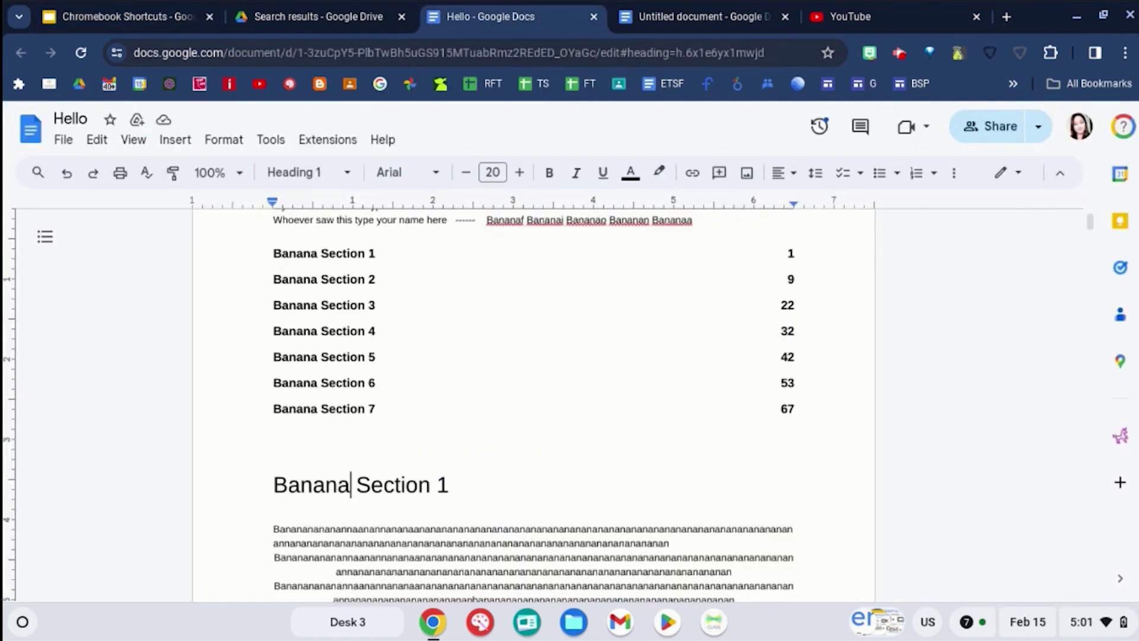
{"action": "key", "text": "Page_Down"}
{"action": "key", "text": "Page_Down"}
{"action": "key", "text": "Page_Down"}
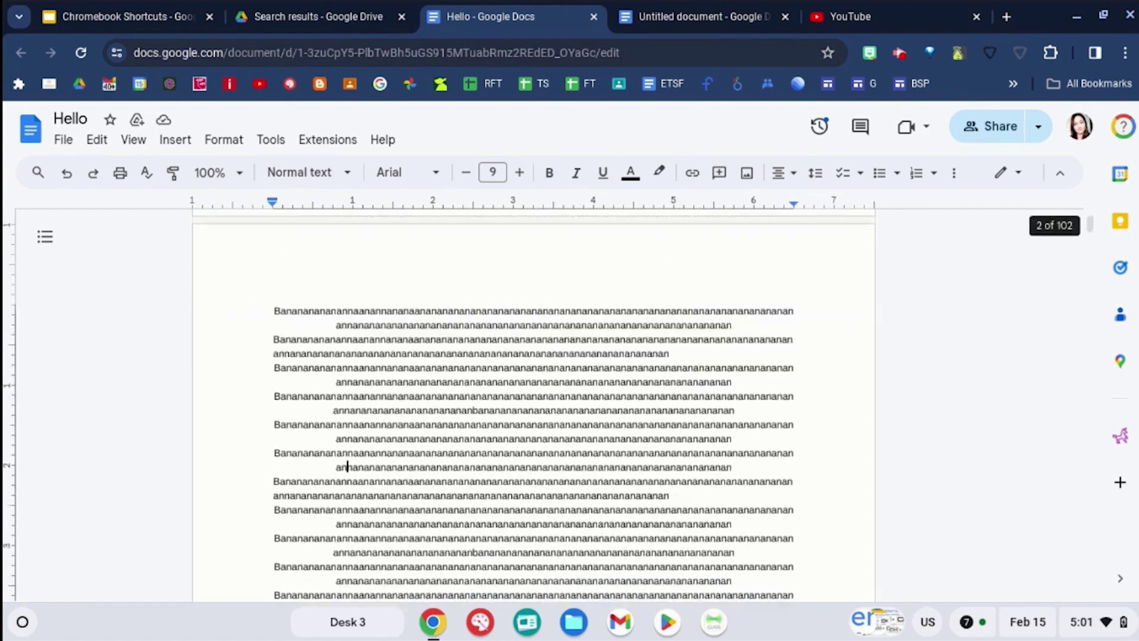
{"action": "key", "text": "Page_Down"}
{"action": "key", "text": "Page_Down"}
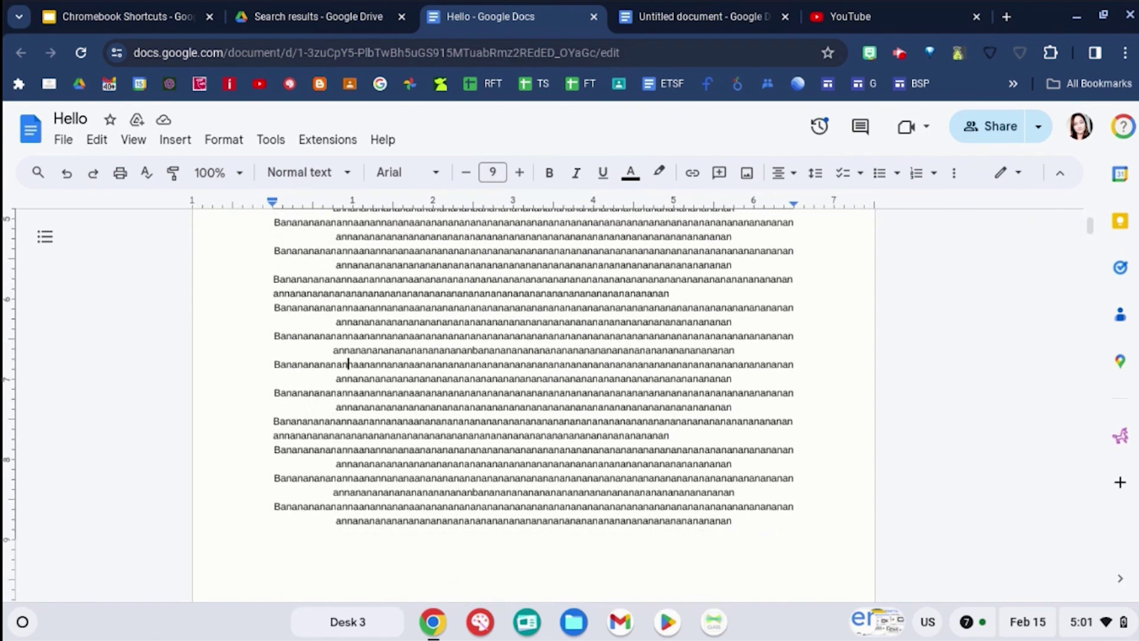
{"action": "key", "text": "Page_Down"}
{"action": "key", "text": "Page_Down"}
{"action": "key", "text": "Page_Down"}
{"action": "key", "text": "Page_Down"}
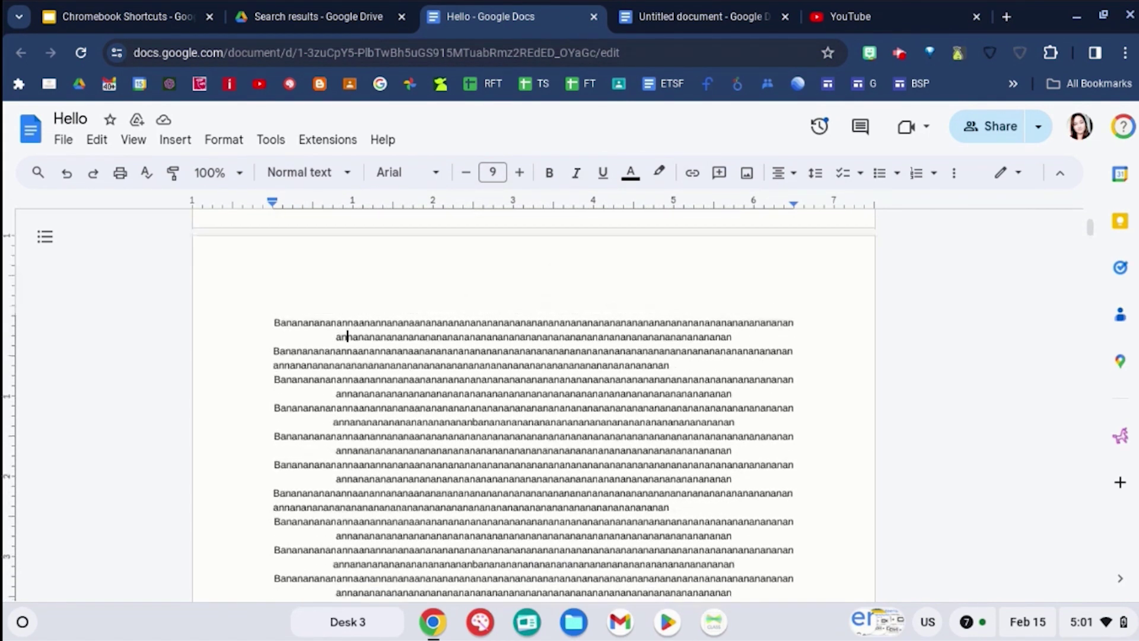
{"action": "key", "text": "ctrl+Home"}
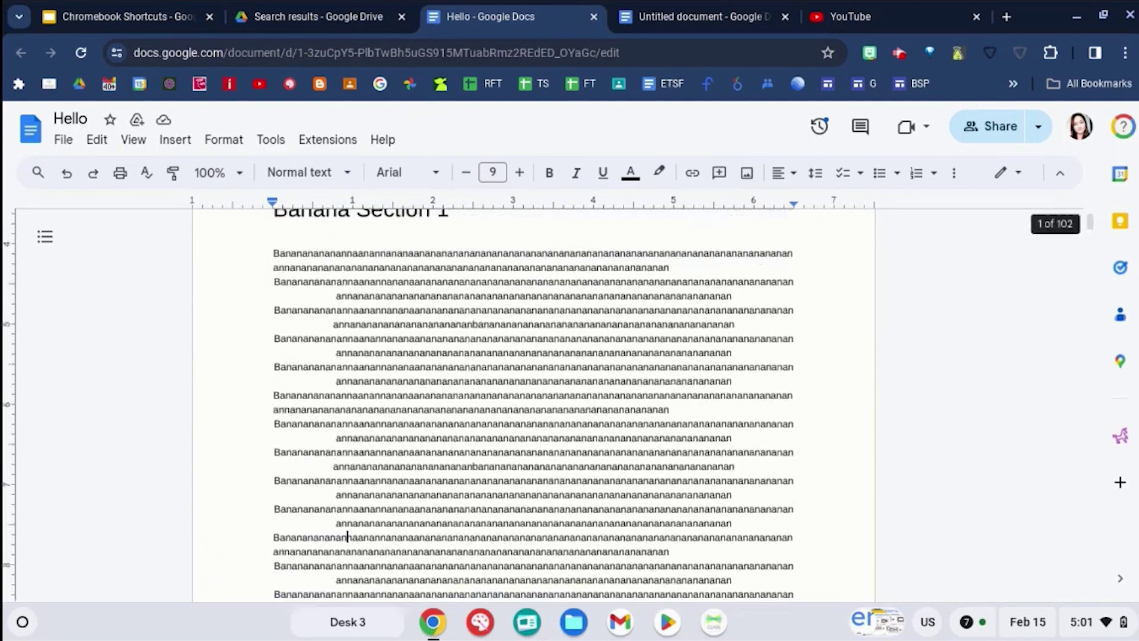
Take a full screenshot and a partial capture of the Screenshots title, then advance to Misc Shortcuts.
{"action": "left_click", "coordinate": [127, 14]}
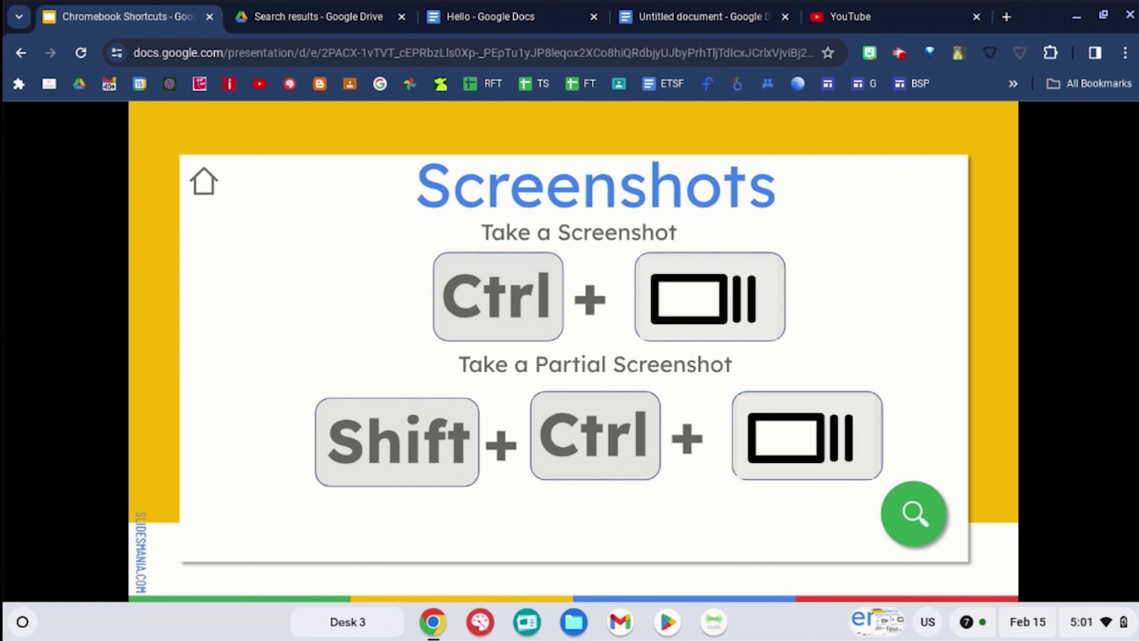
{"action": "key", "text": "ctrl+F5"}
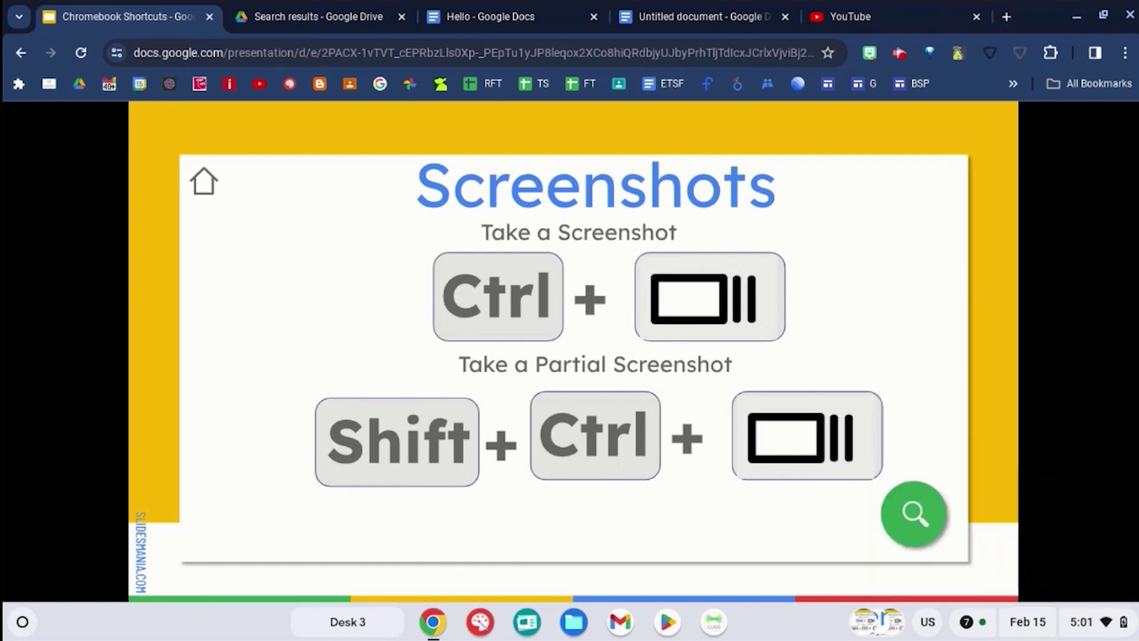
{"action": "key", "text": "ctrl+shift+F5"}
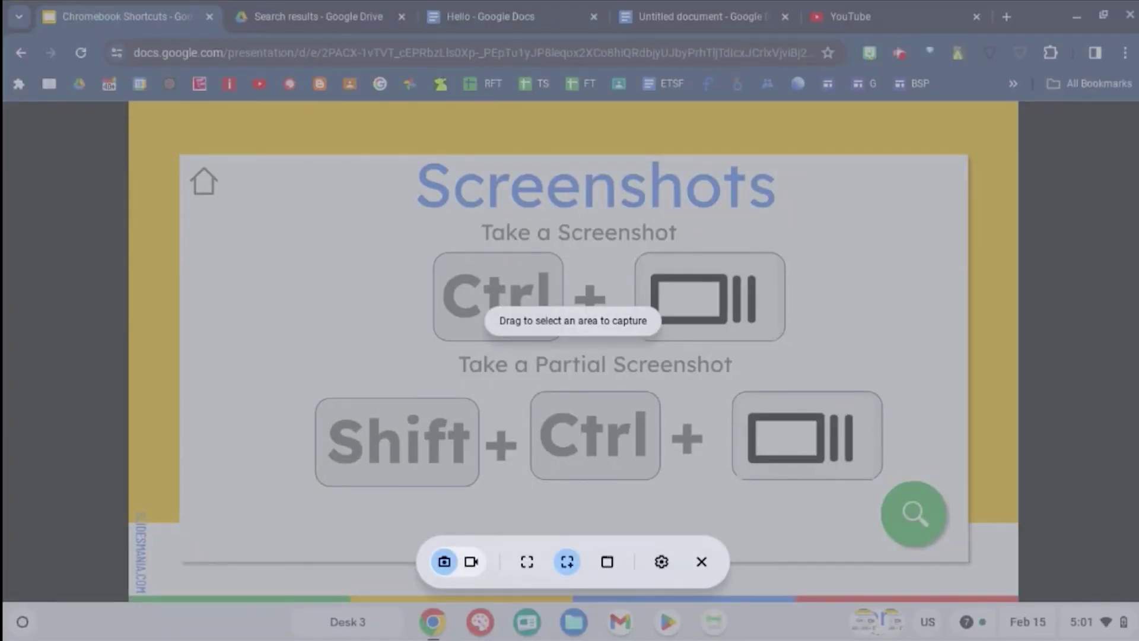
{"action": "left_click_drag", "start_coordinate": [339, 157], "coordinate": [857, 251]}
{"action": "left_click", "coordinate": [598, 203]}
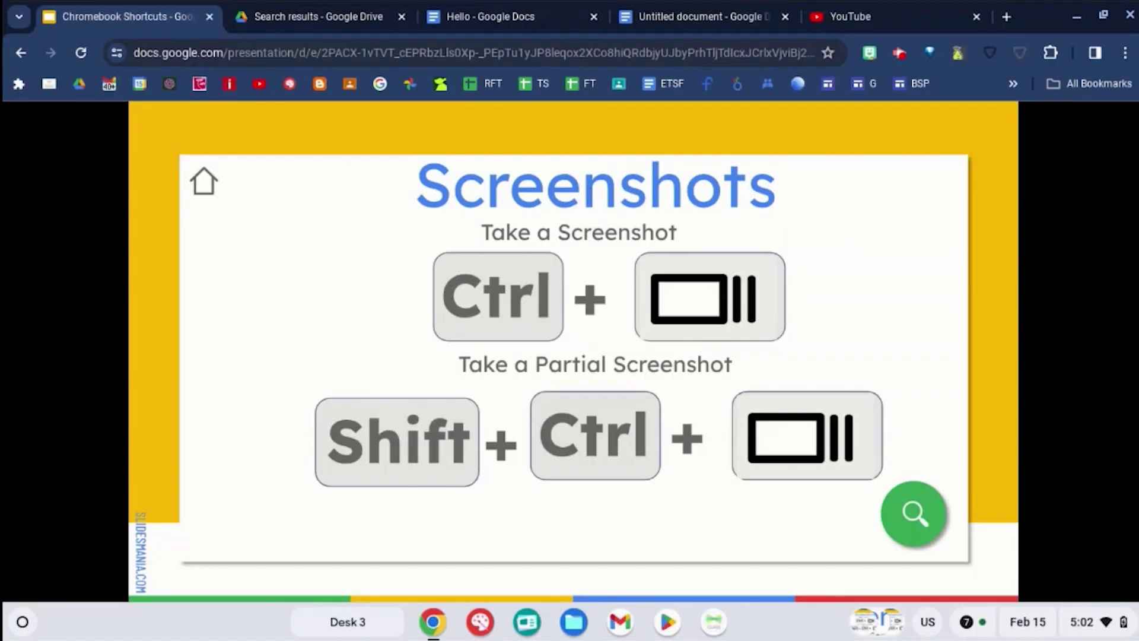
{"action": "left_click", "coordinate": [589, 218]}
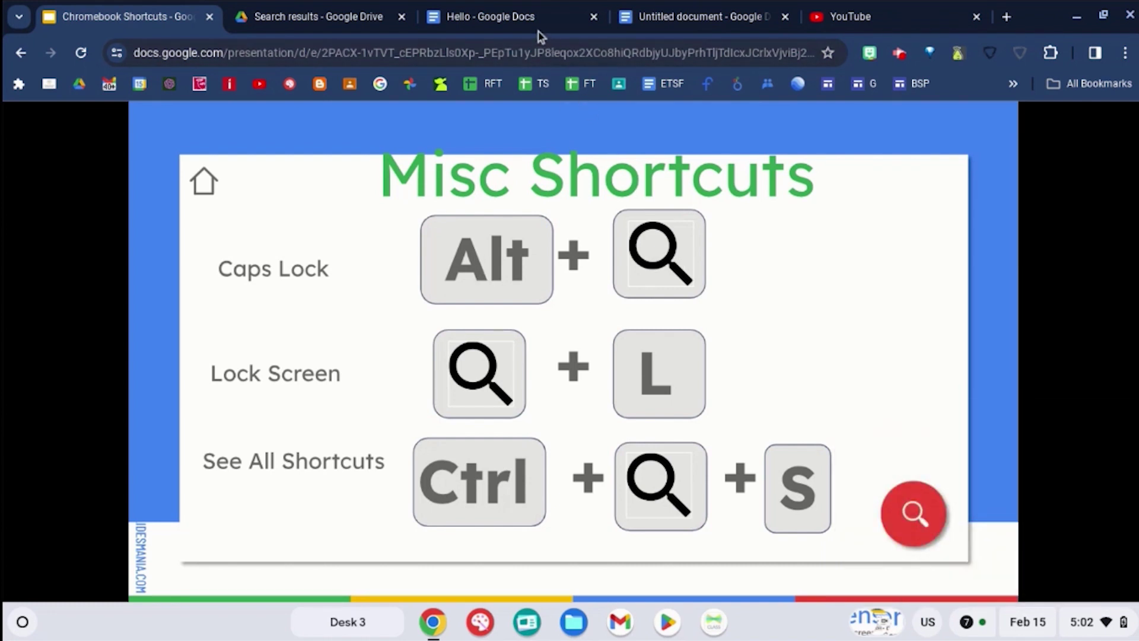
{"action": "left_click", "coordinate": [682, 17]}
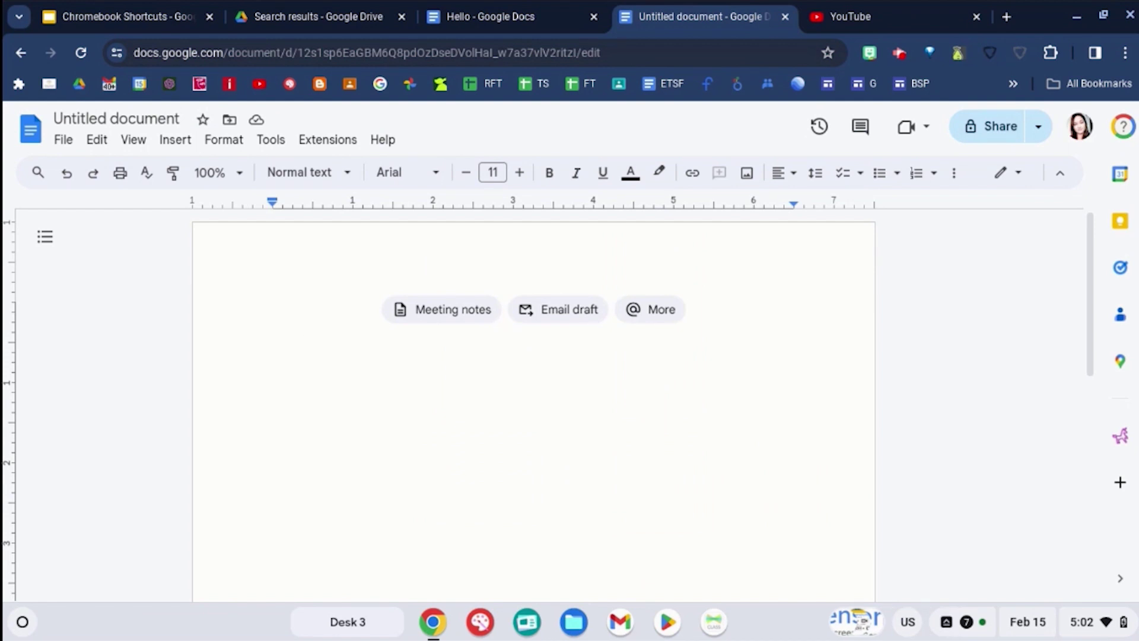
Type 'THIS IS CAPS LOCK', turn caps lock off, type 'this is no', then return and open the shortcuts list.
{"action": "type", "text": "THIS IS CAPS LOCK"}
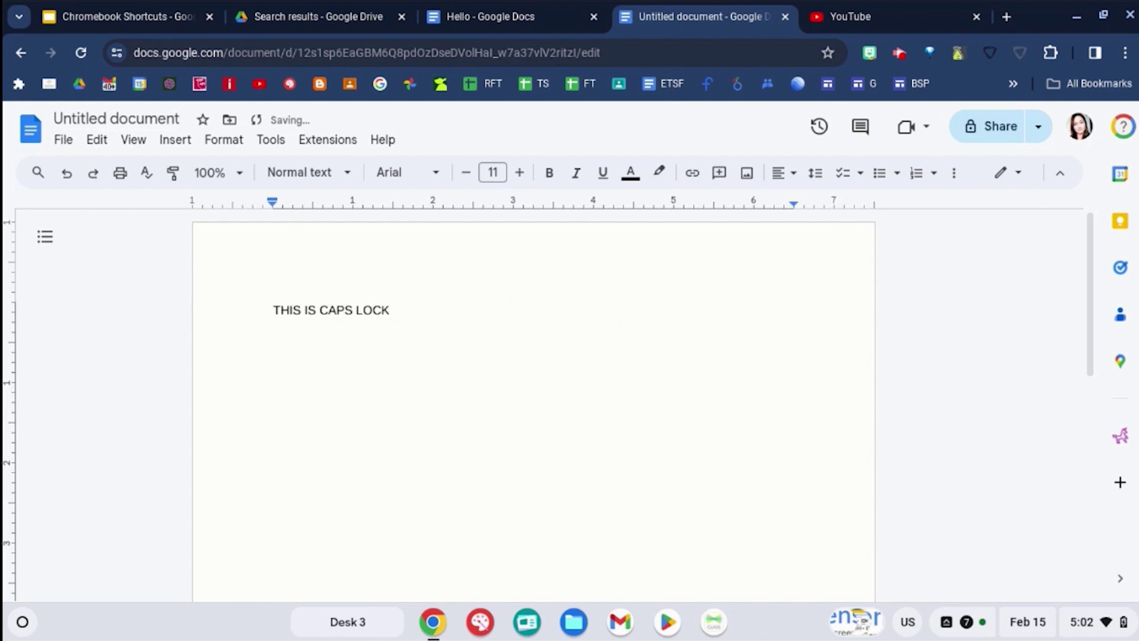
{"action": "key", "text": "alt+super"}
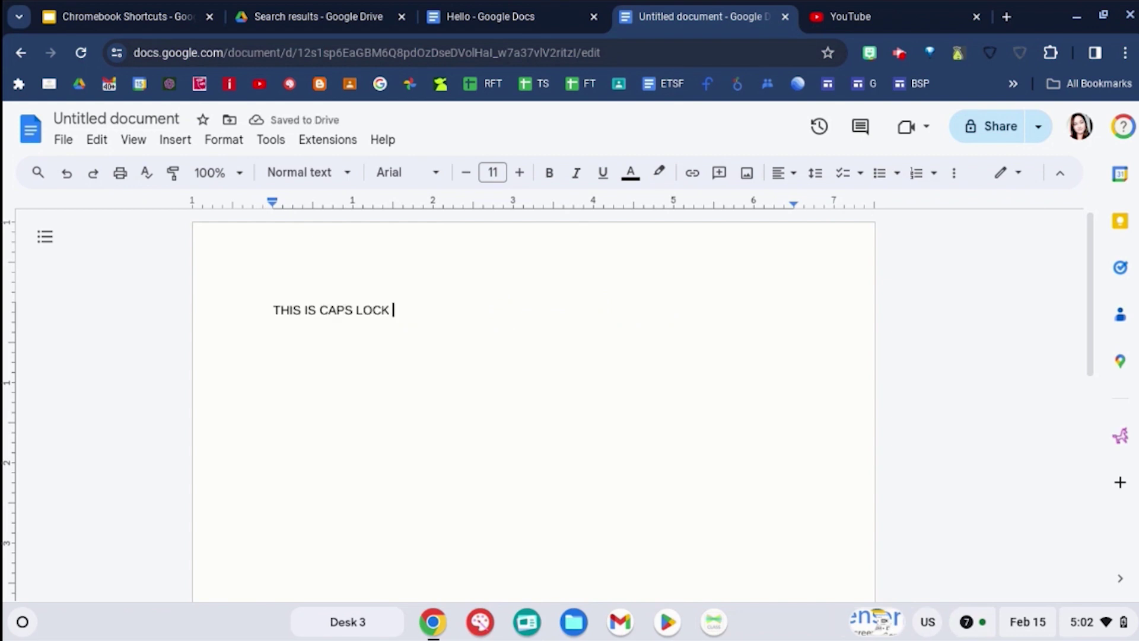
{"action": "type", "text": "this "}
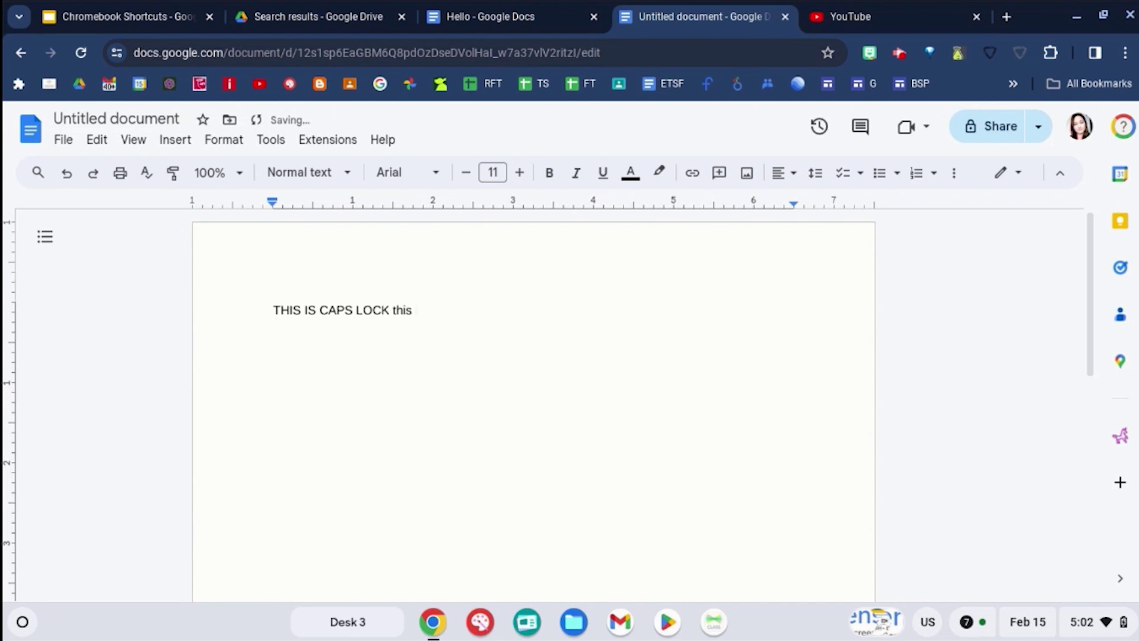
{"action": "type", "text": "is no"}
{"action": "key", "text": "ctrl+1"}
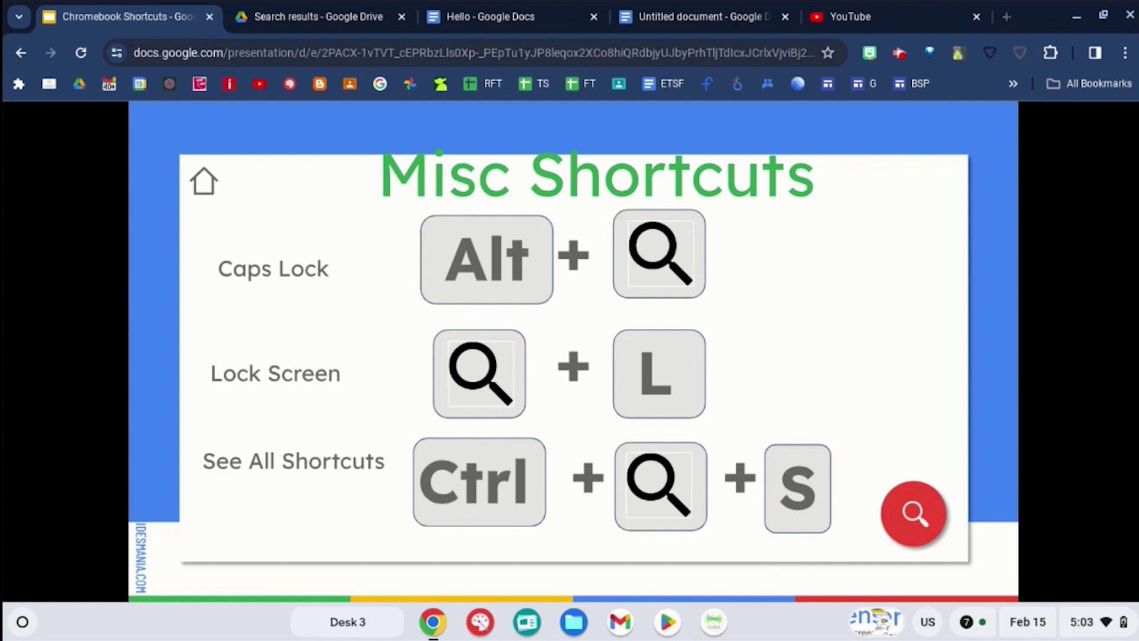
{"action": "key", "text": "ctrl+super+s"}
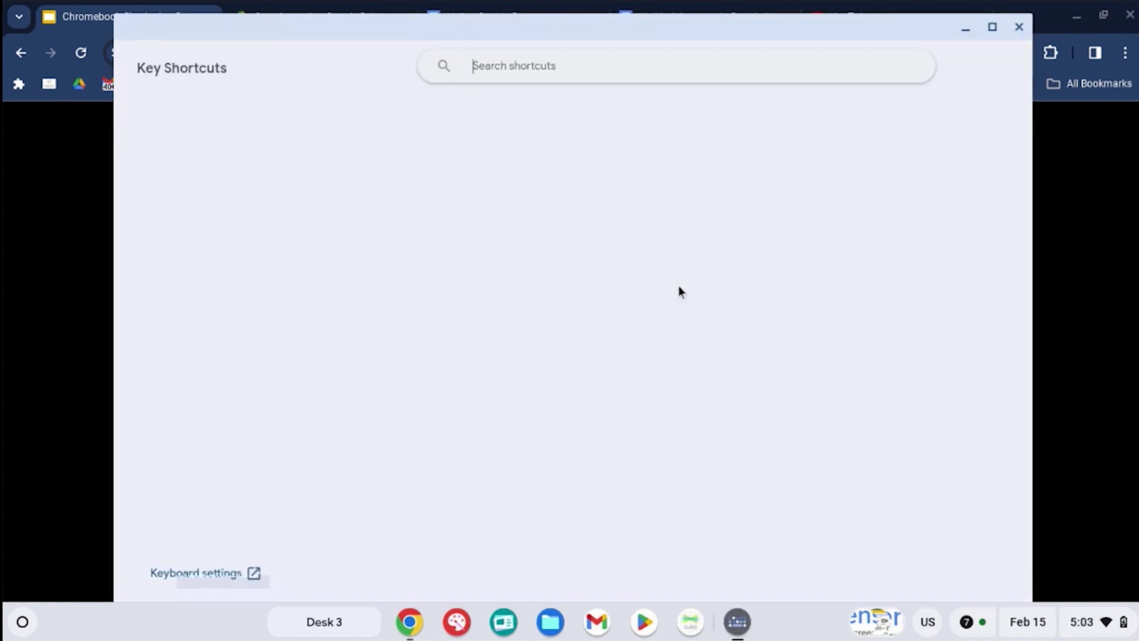
{"action": "scroll", "coordinate": [679, 286], "scroll_direction": "down", "scroll_amount": 2}
{"action": "scroll", "coordinate": [672, 261], "scroll_direction": "down", "scroll_amount": 15}
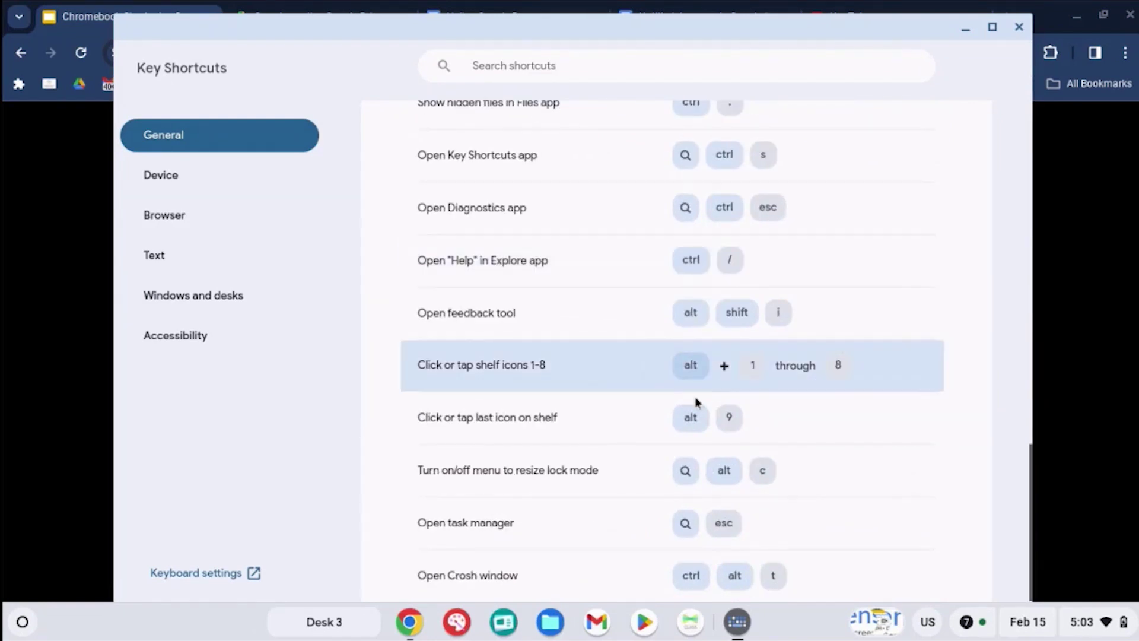
{"action": "scroll", "coordinate": [690, 422], "scroll_direction": "up", "scroll_amount": 15}
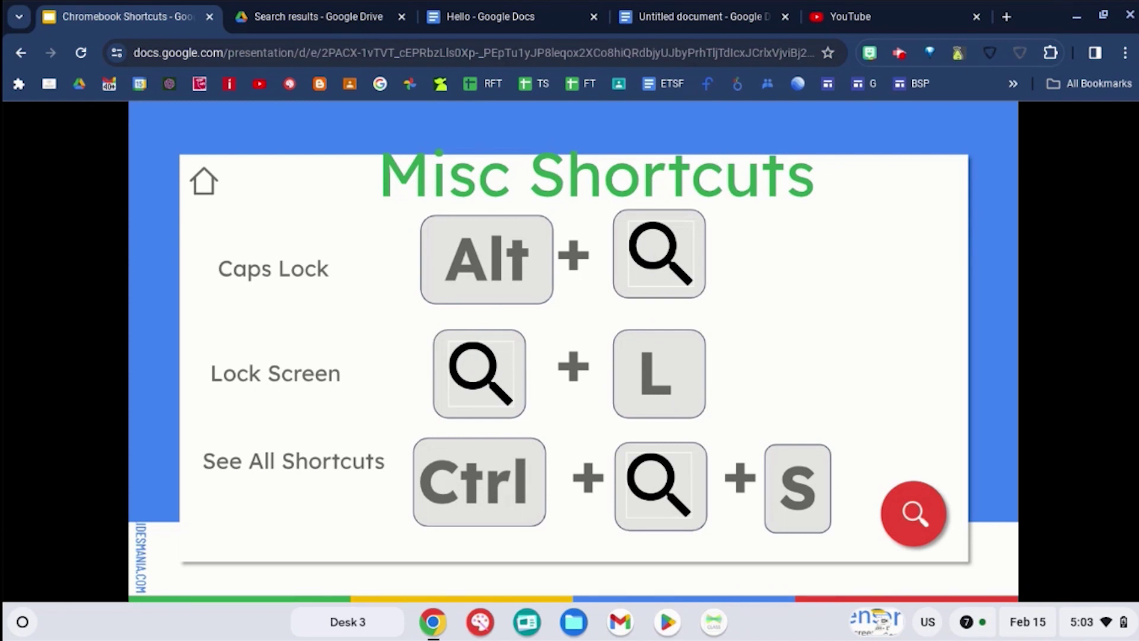
Step back five slides, past Screenshots, Page Browsing, Zoom tabs and Tab Shortcuts, to Chromebook Desks.
{"action": "mouse_move", "coordinate": [36, 573]}
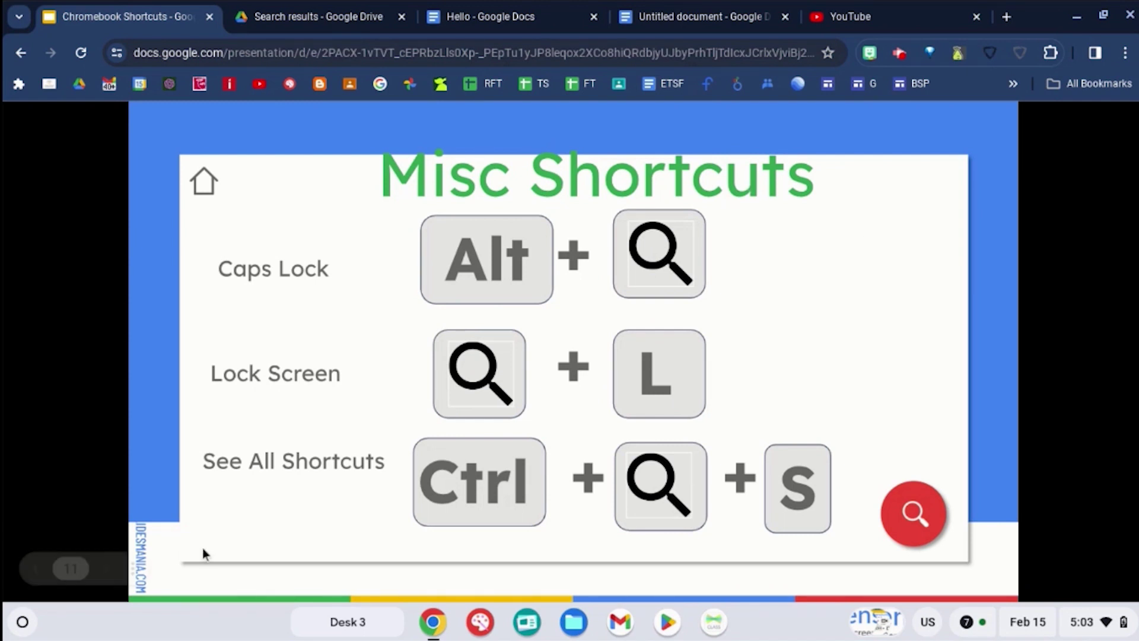
{"action": "left_click", "coordinate": [36, 569]}
{"action": "left_click", "coordinate": [36, 568]}
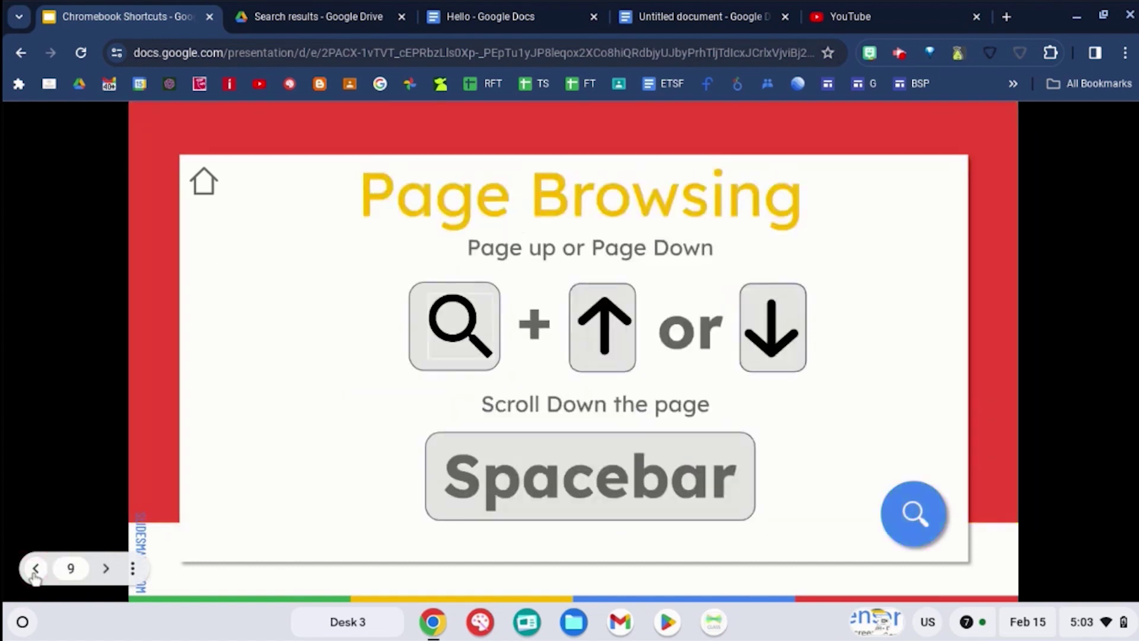
{"action": "left_click", "coordinate": [36, 568]}
{"action": "left_click", "coordinate": [36, 568]}
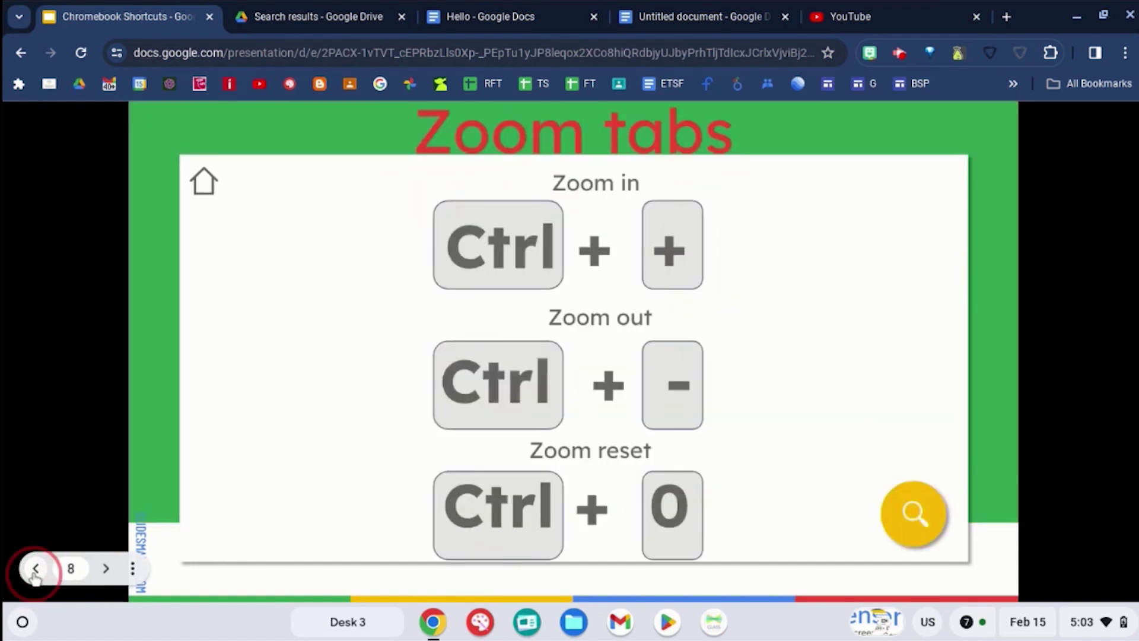
{"action": "left_click", "coordinate": [36, 568]}
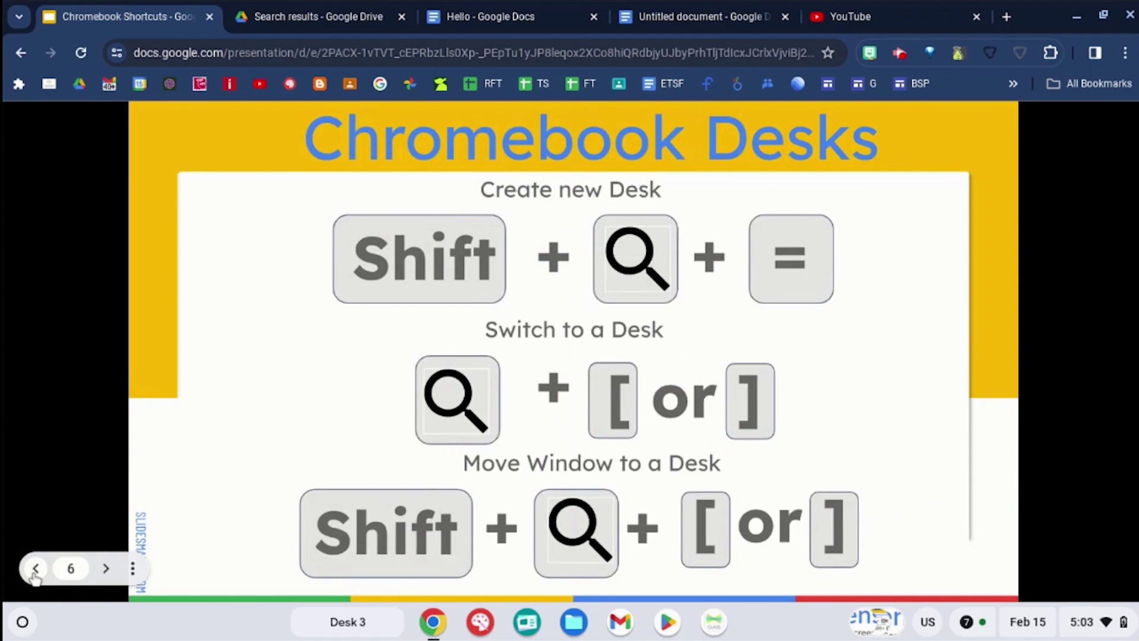